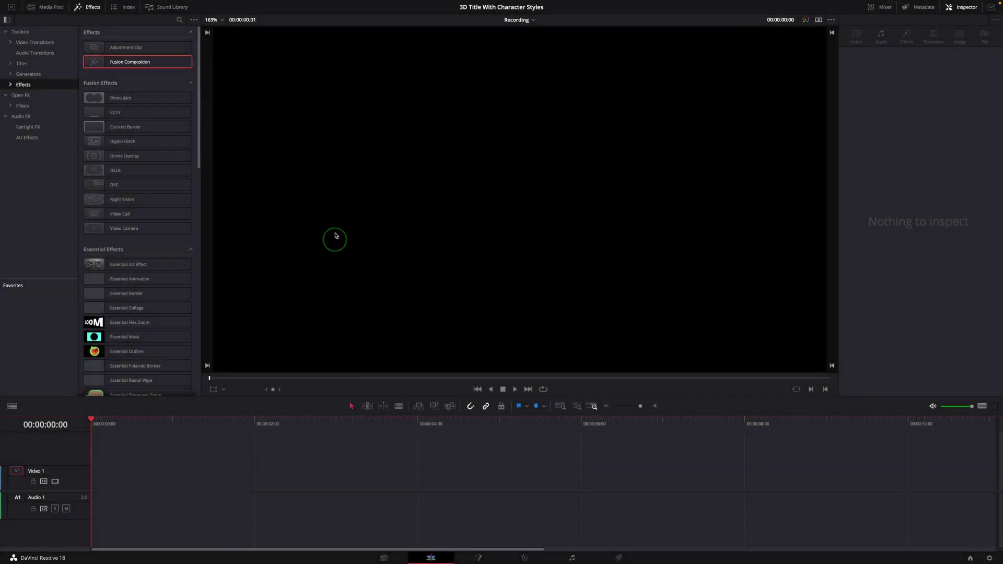
- Place a Fusion Composition clip at the start of track Video 1 and open it in the Fusion page
left_click_drag(136, 67, 265, 485)
right_click(285, 472)
left_click(335, 420)
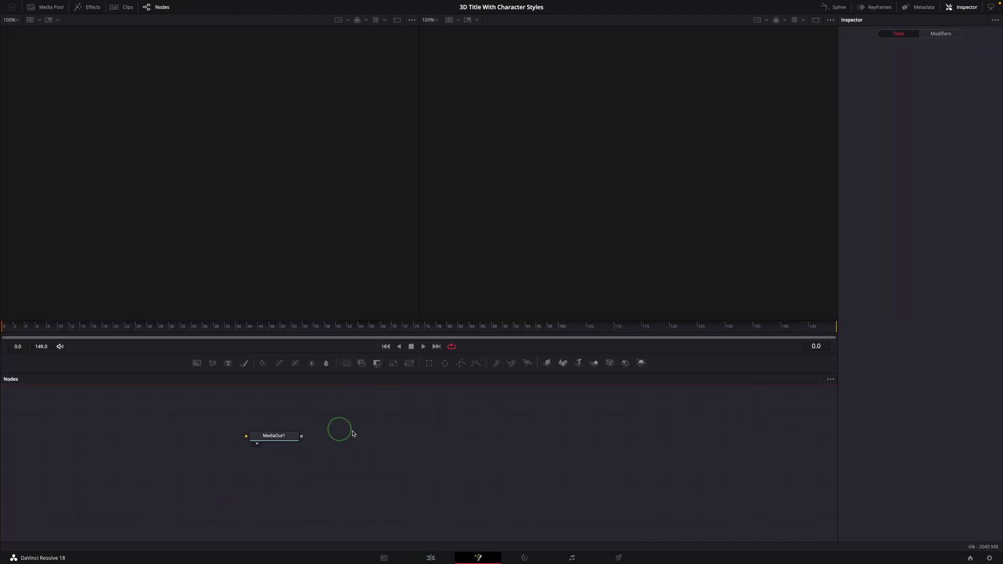
- Add a Text+ node connected to MediaOut1 and enter "Character Styling" as its text
left_click(468, 458)
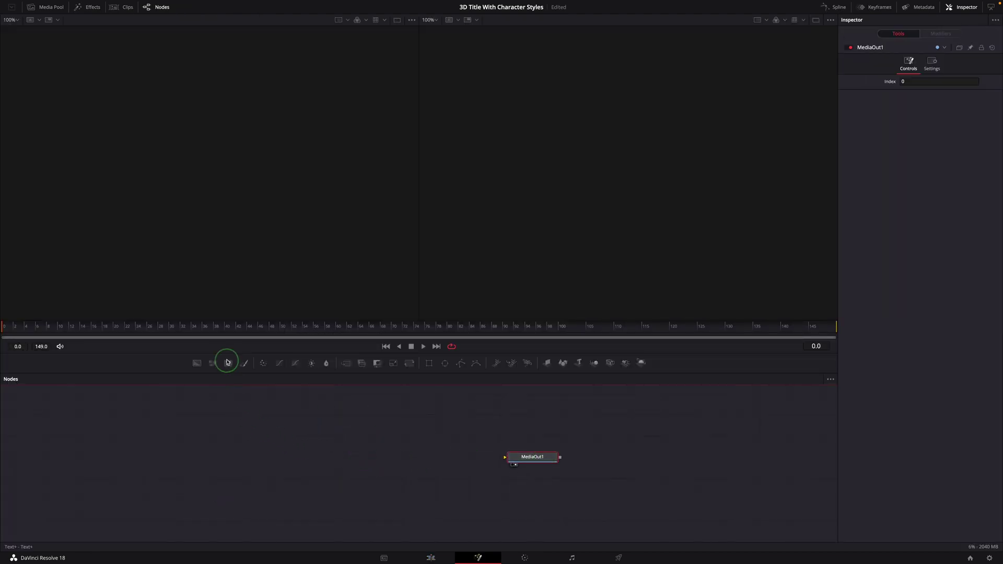
left_click_drag(229, 365, 528, 457)
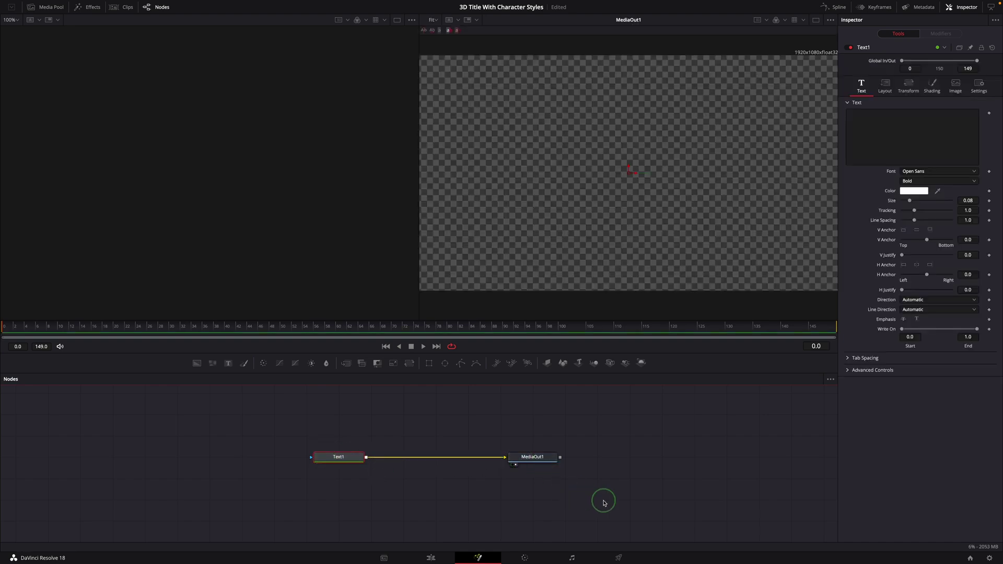
left_click(878, 122)
type("Chara")
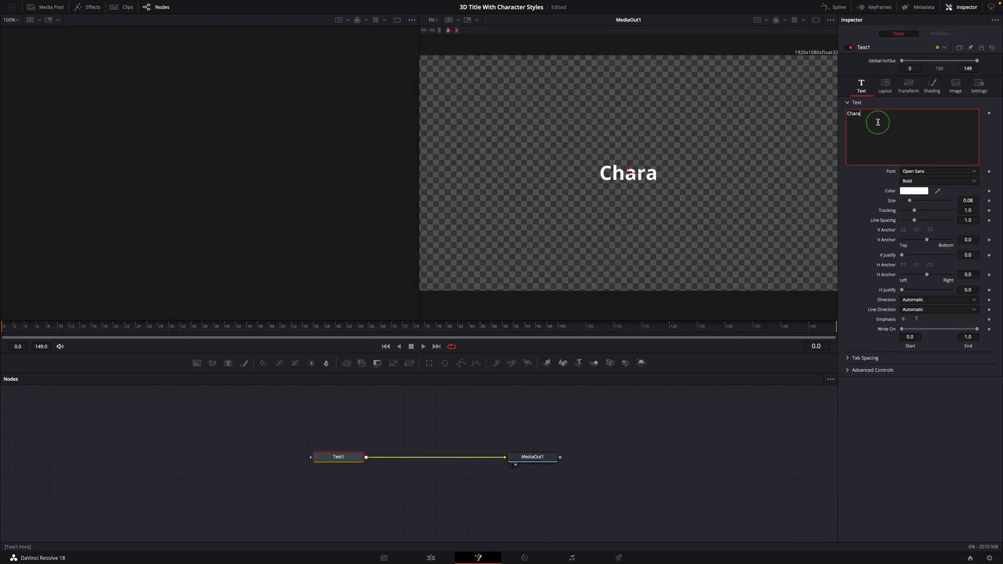
type("cter Styling")
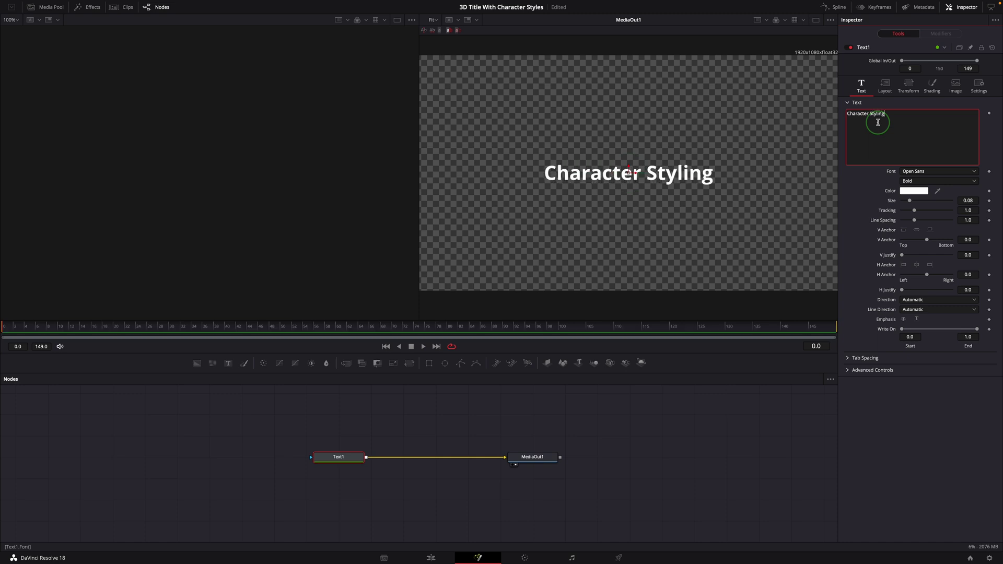
- Apply the Character Level Styling modifier to the Text1 text and open the modifier's settings
right_click(877, 123)
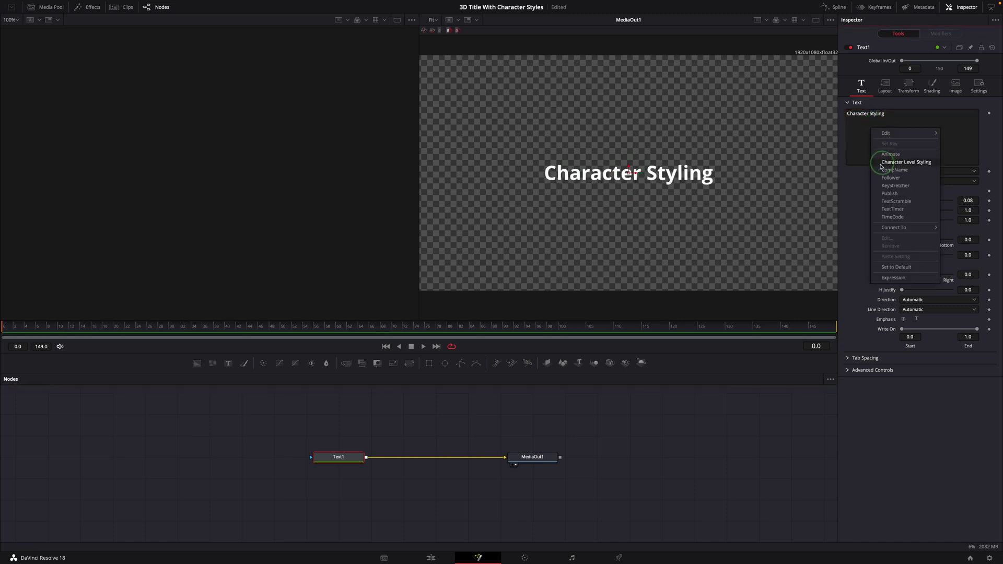
left_click(923, 162)
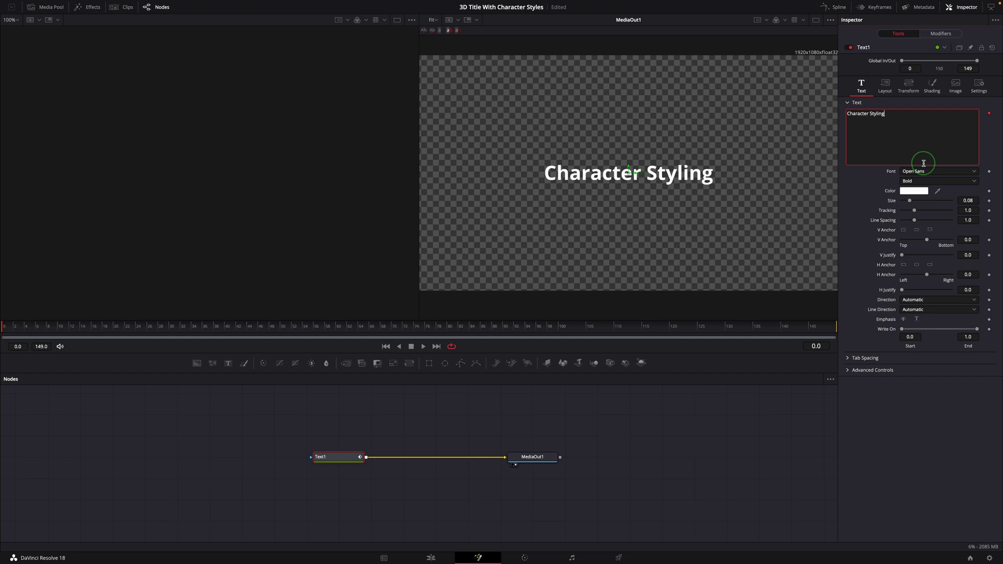
left_click(941, 43)
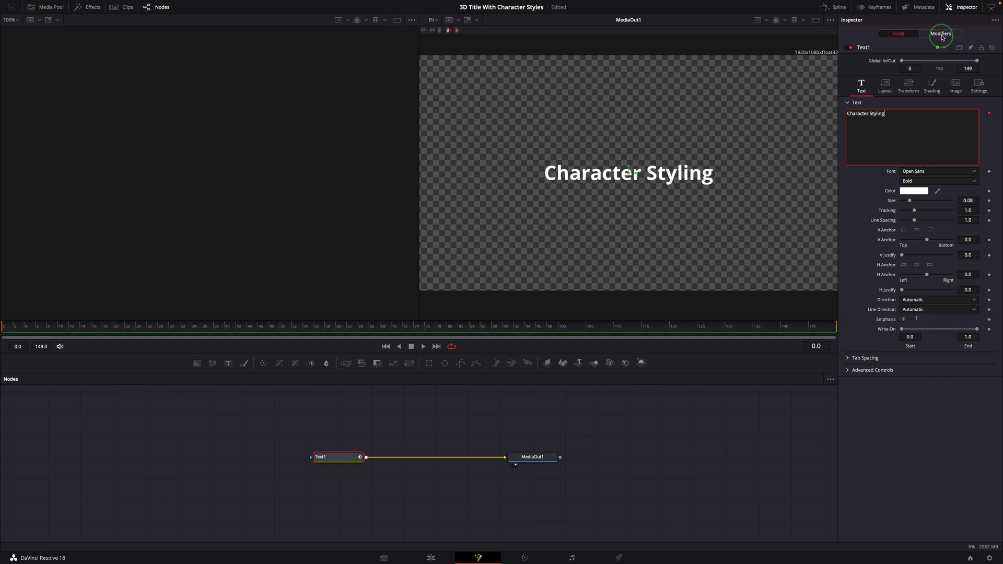
left_click(906, 141)
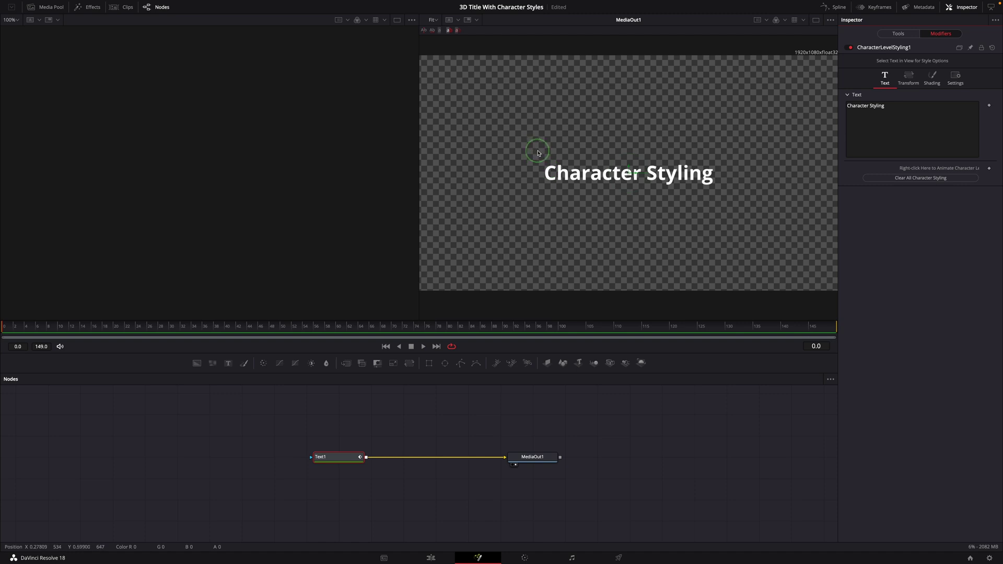
- Select the word "Character" in the viewer and color it orange
left_click_drag(539, 148, 645, 194)
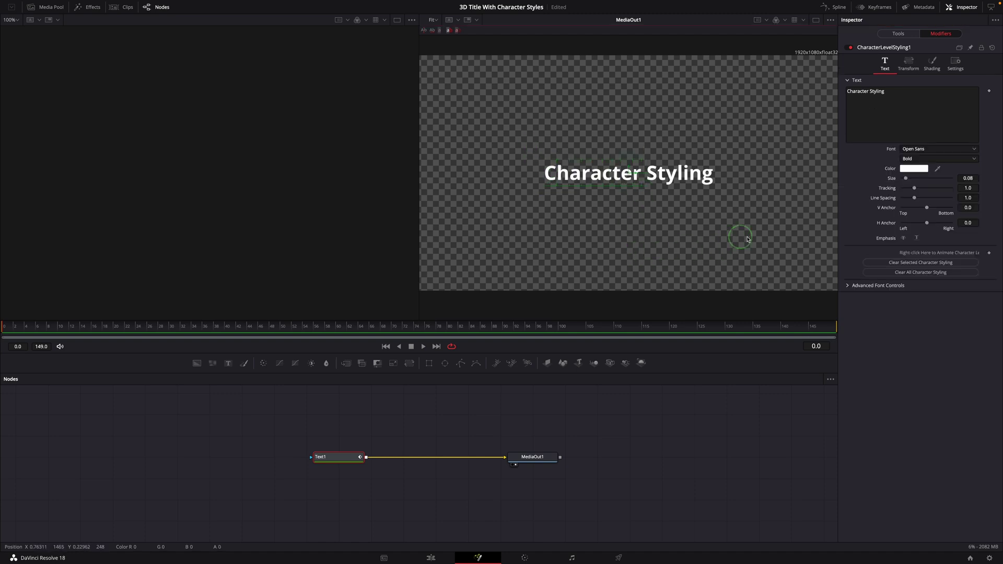
left_click(906, 170)
left_click(572, 271)
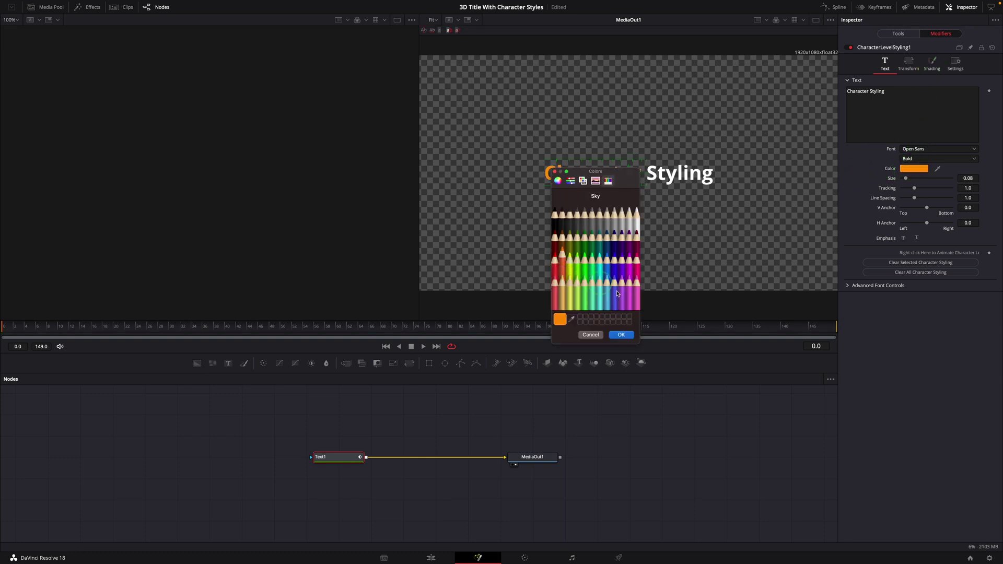
left_click(621, 334)
- Set the word "Character" to the Optima font, size 0.12 and tracking 1.071
left_click(937, 149)
scroll(921, 262, "down", 2)
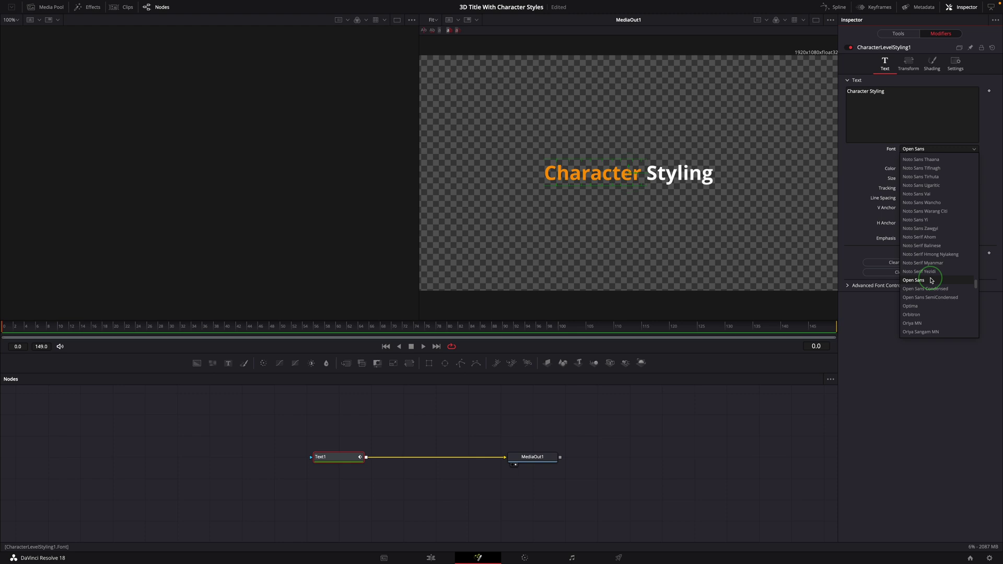
left_click(914, 308)
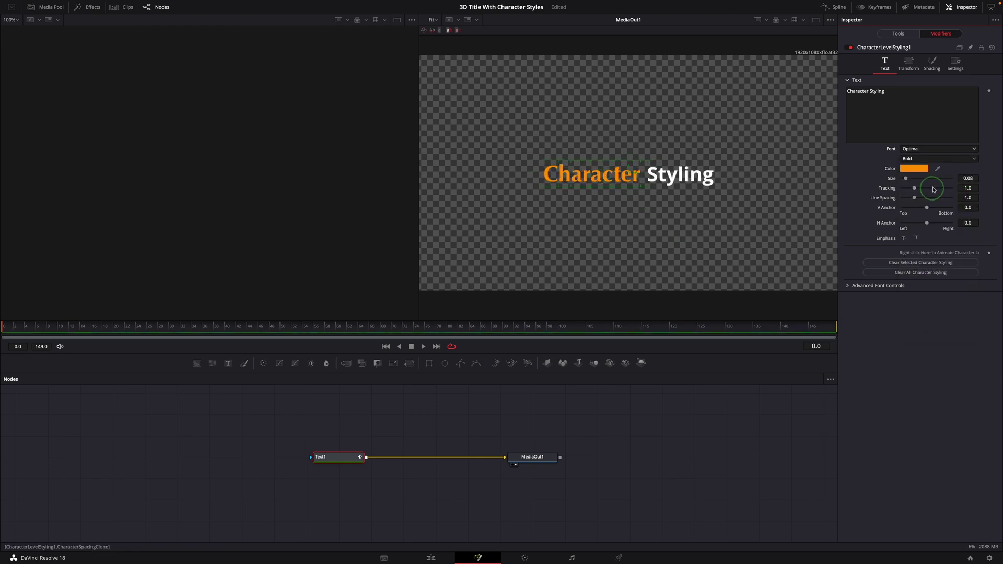
left_click_drag(962, 179, 979, 188)
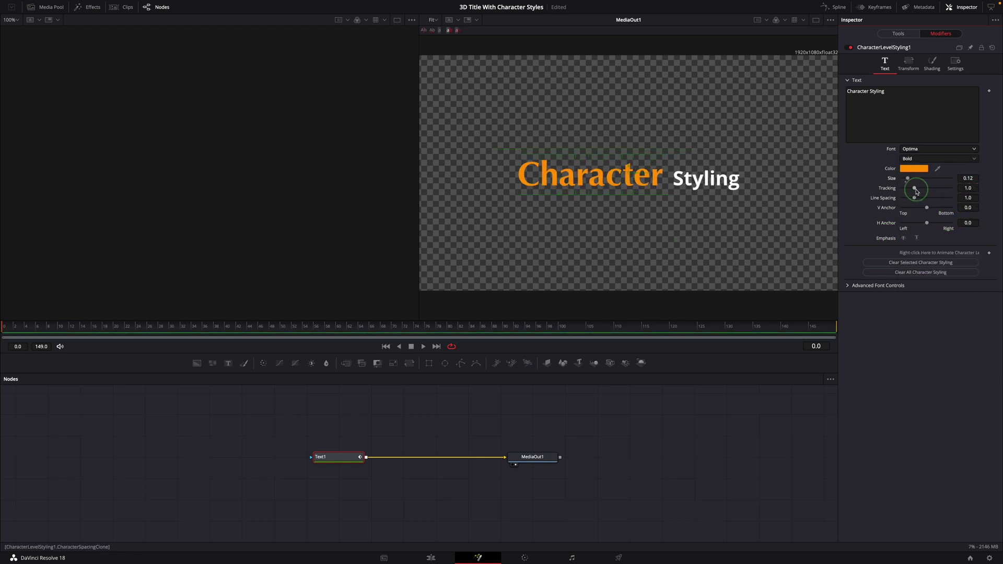
left_click_drag(913, 188, 915, 190)
left_click(595, 192)
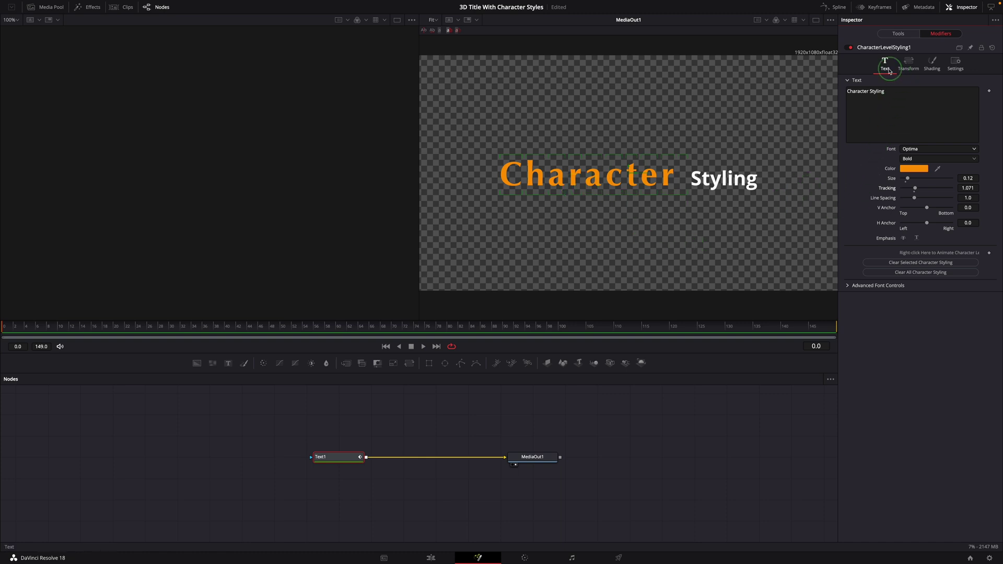
- Rotate the individual characters of the word "Character" around the Y axis
left_click(908, 66)
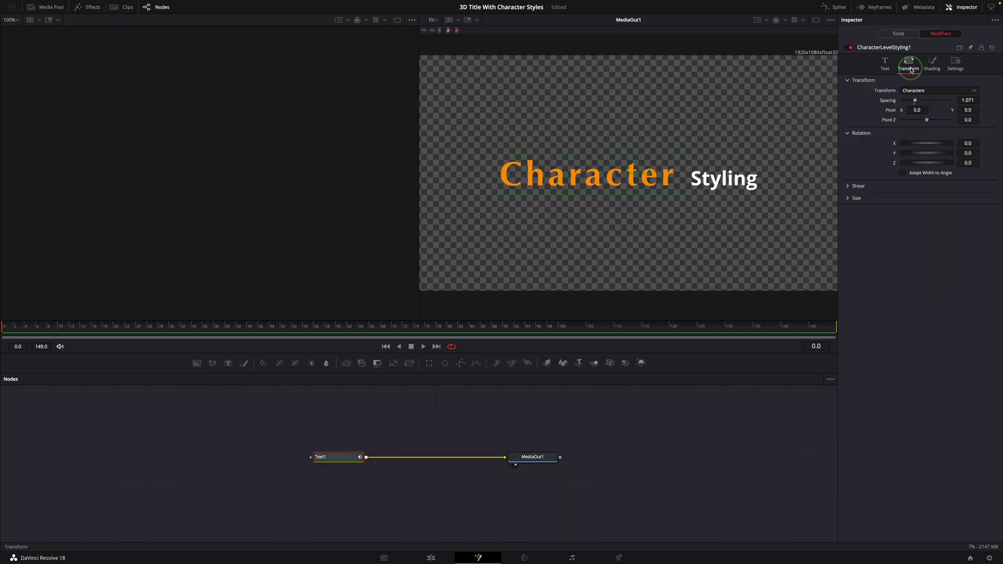
left_click(924, 90)
left_click(908, 110)
left_click_drag(927, 153, 916, 152)
- Enable shading element 2 for the word "Character" with an outline appearance
left_click(933, 71)
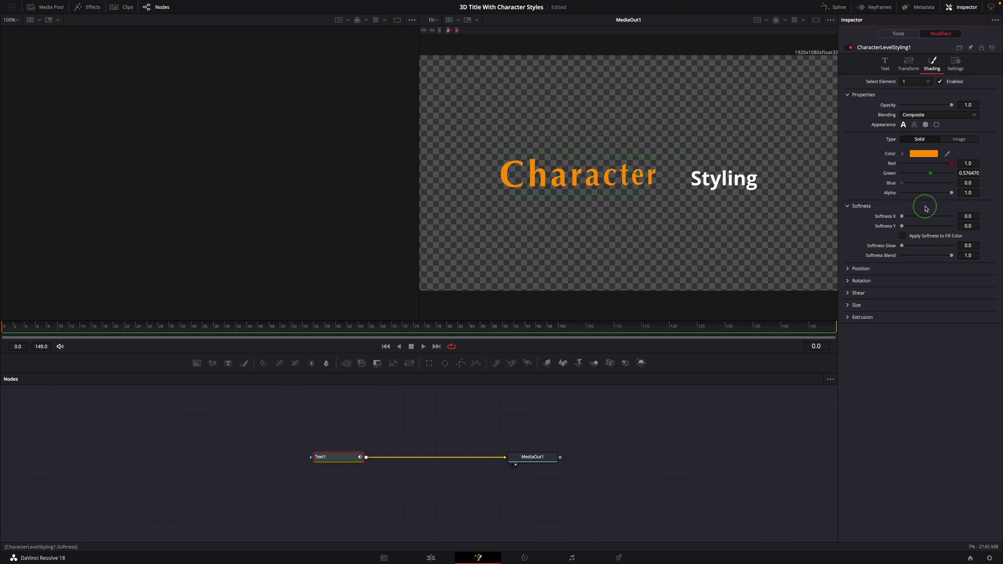
left_click(915, 81)
left_click(911, 101)
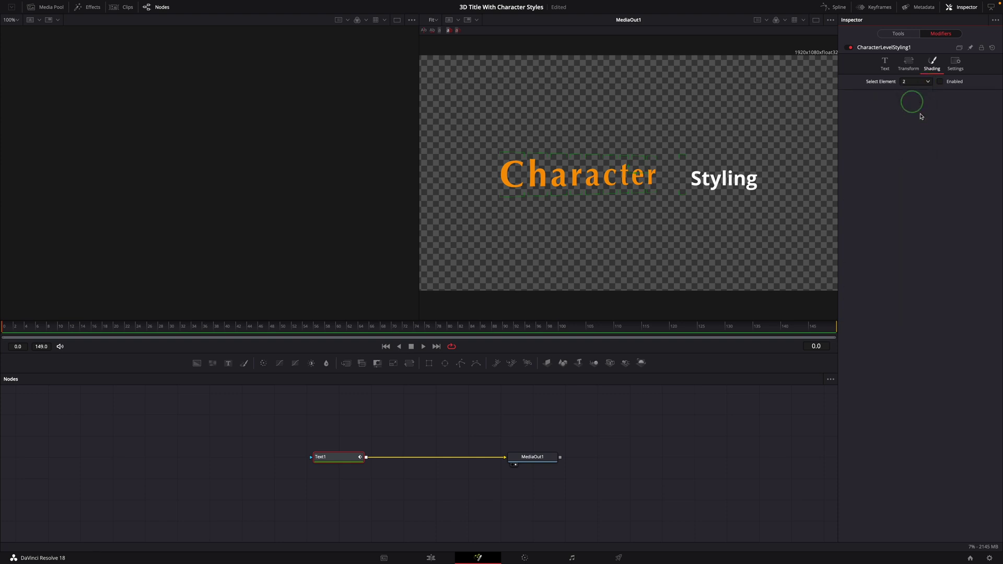
left_click(941, 83)
left_click(915, 125)
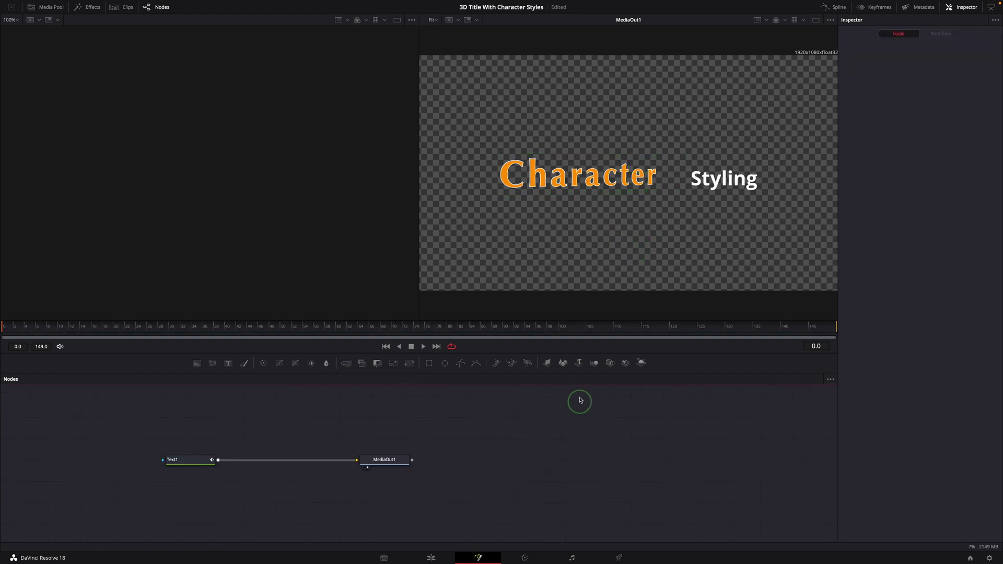
- Build a 3D text chain with Text3D and SpotLight nodes feeding a Merge3D node, followed by a Renderer3D node
left_click_drag(580, 366, 495, 420)
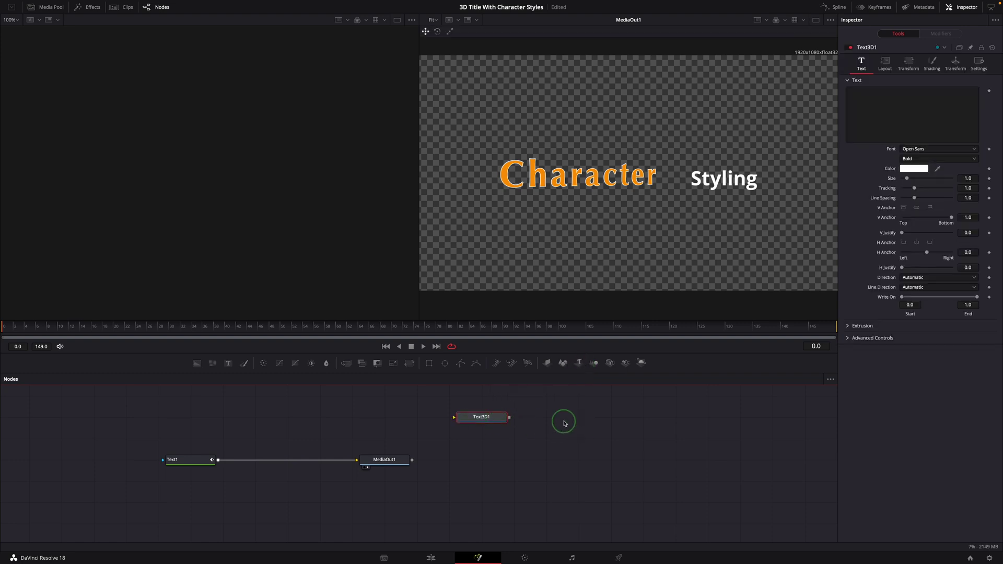
left_click(593, 363)
left_click(625, 363)
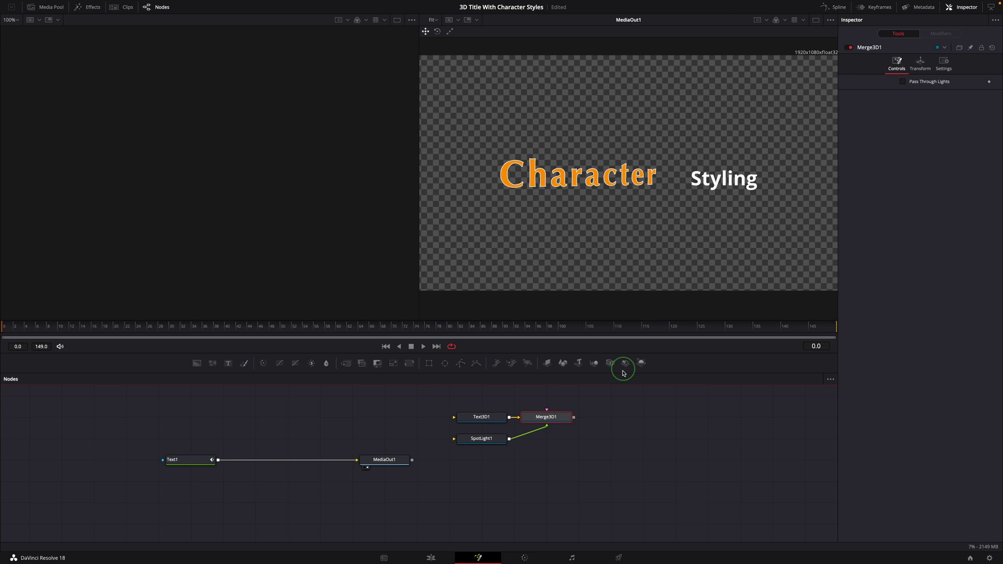
left_click(641, 362)
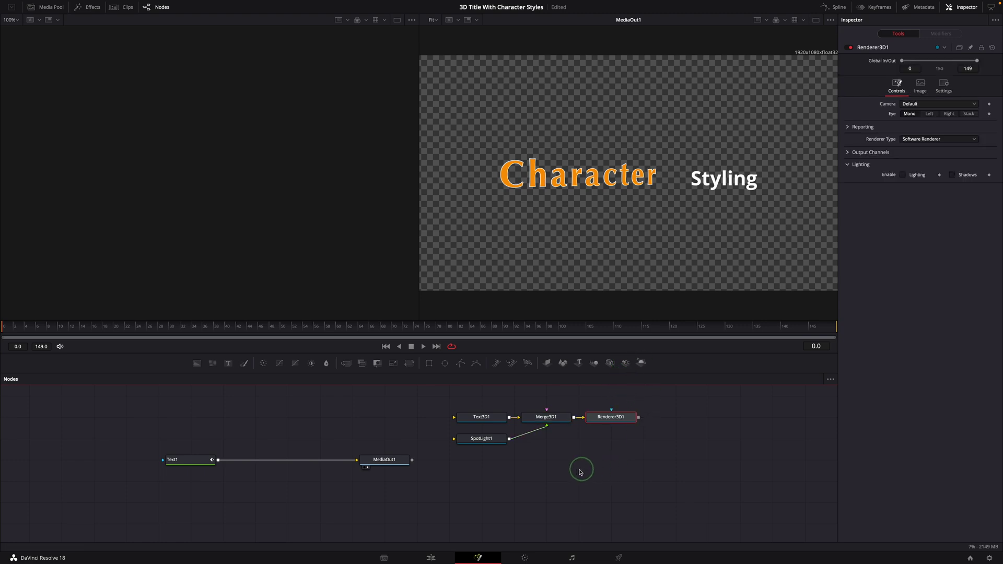
- Enter "Character Styling" at size 0.47 in Text3D1, showing Merge3D1 and Renderer3D1 side by side in the two viewers
left_click(481, 416)
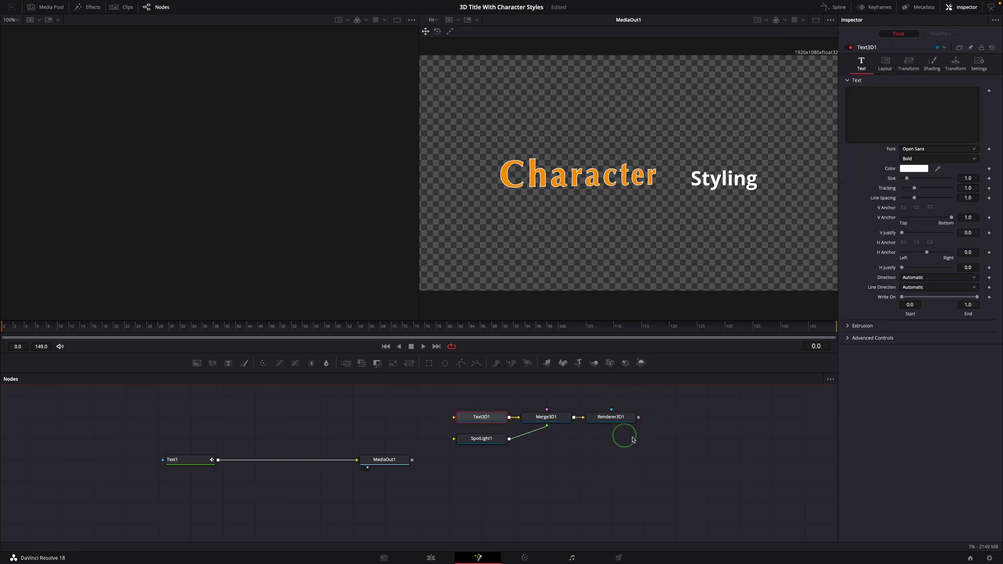
left_click(897, 118)
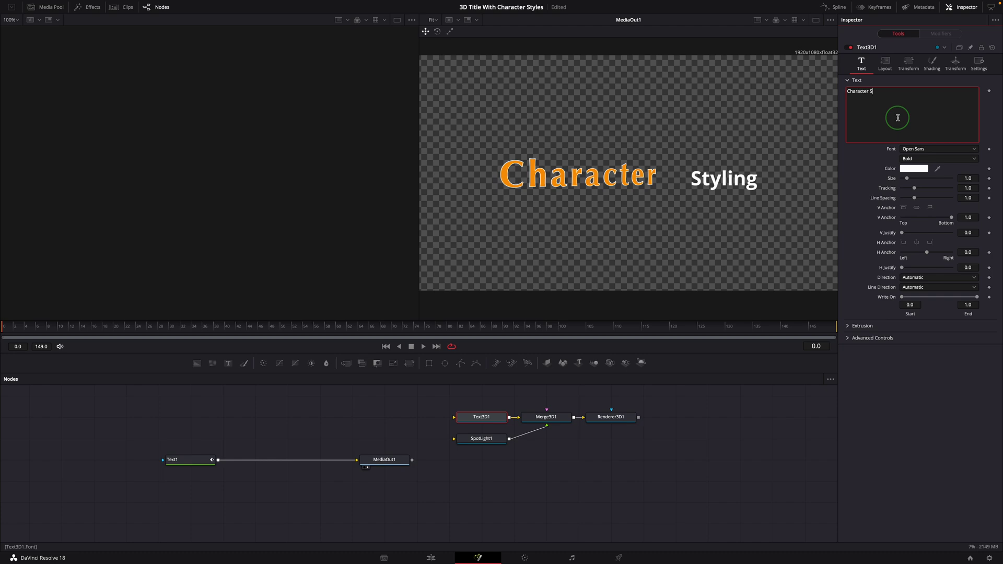
left_click_drag(552, 420, 313, 226)
scroll(301, 241, "down", 3)
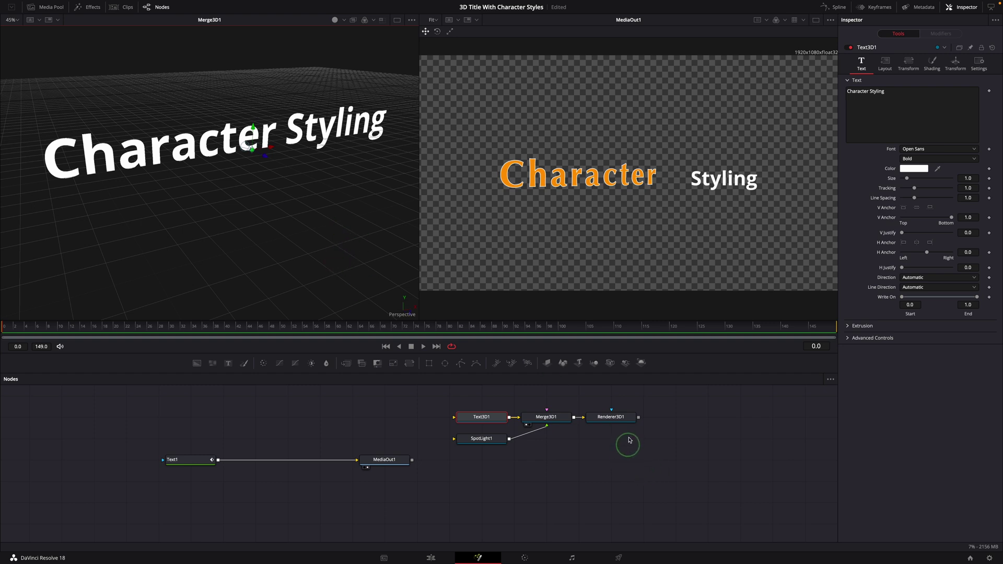
left_click_drag(610, 417, 669, 256)
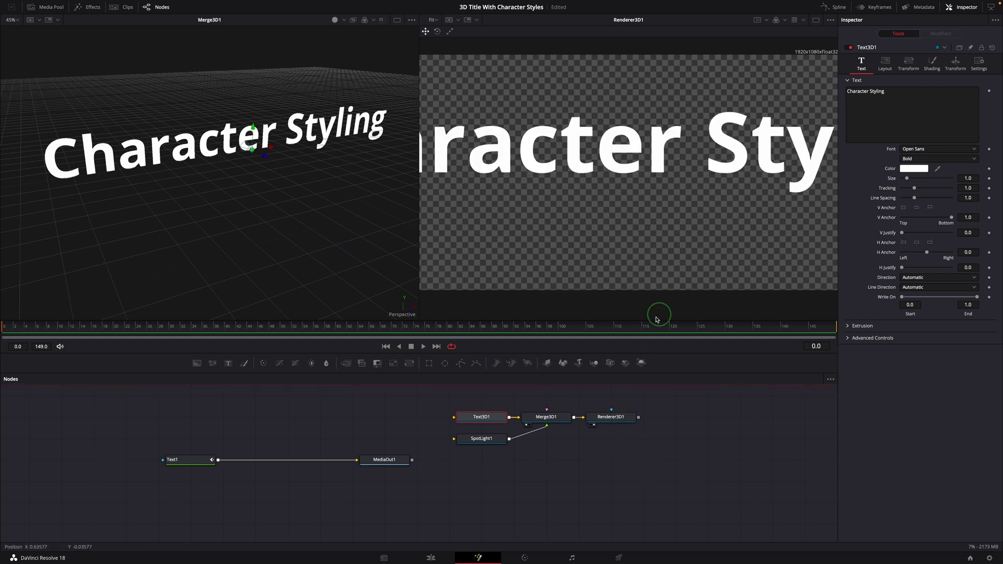
left_click_drag(975, 179, 958, 182)
- Enable lighting in Renderer3D1 and place SpotLight1 in front of the text at about Y 0.78, Z 3.07 with Use Target on
left_click(611, 417)
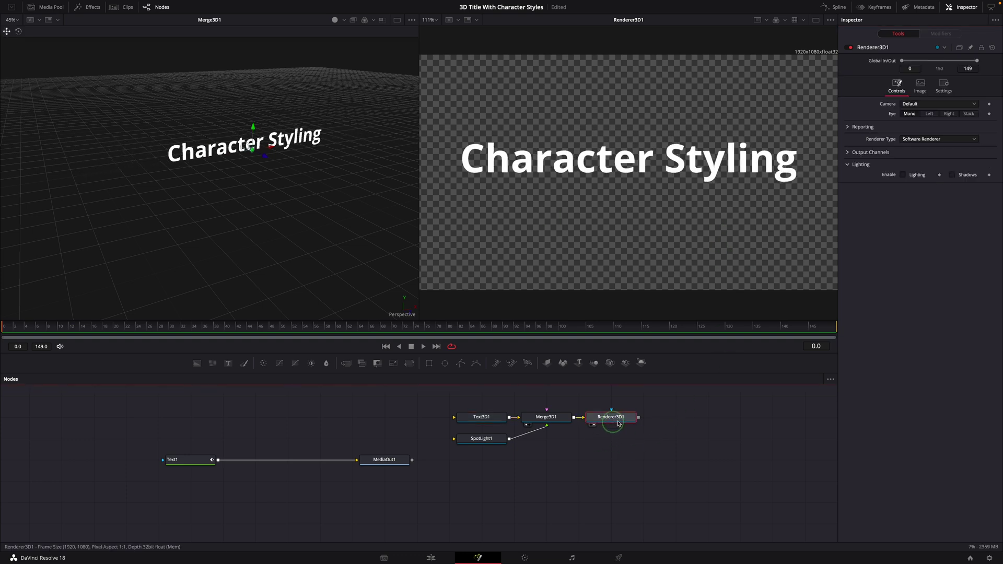
left_click(903, 175)
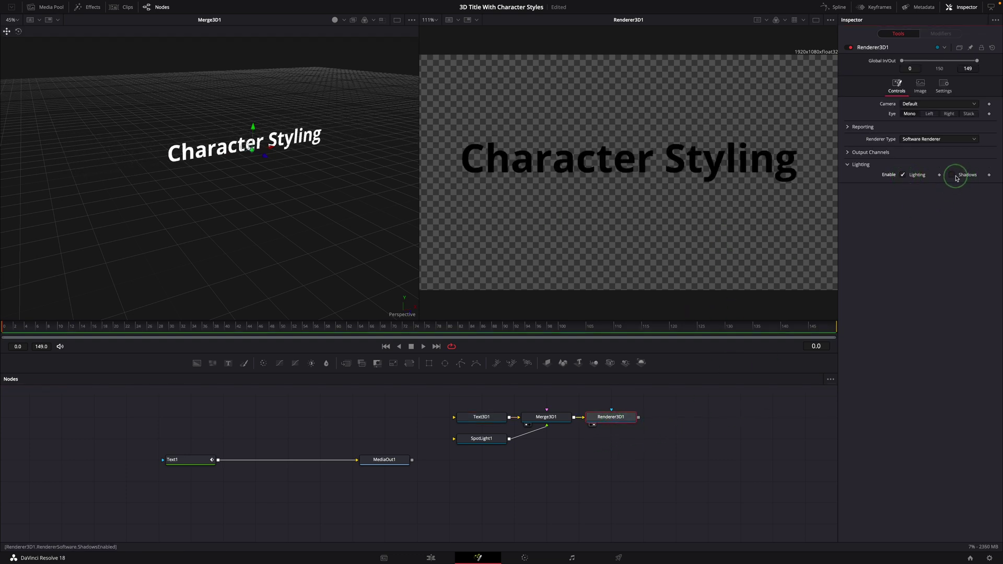
left_click(481, 438)
mouse_move(266, 159)
left_mouse_down()
mouse_move(358, 208)
mouse_move(253, 204)
mouse_move(369, 255)
left_mouse_up()
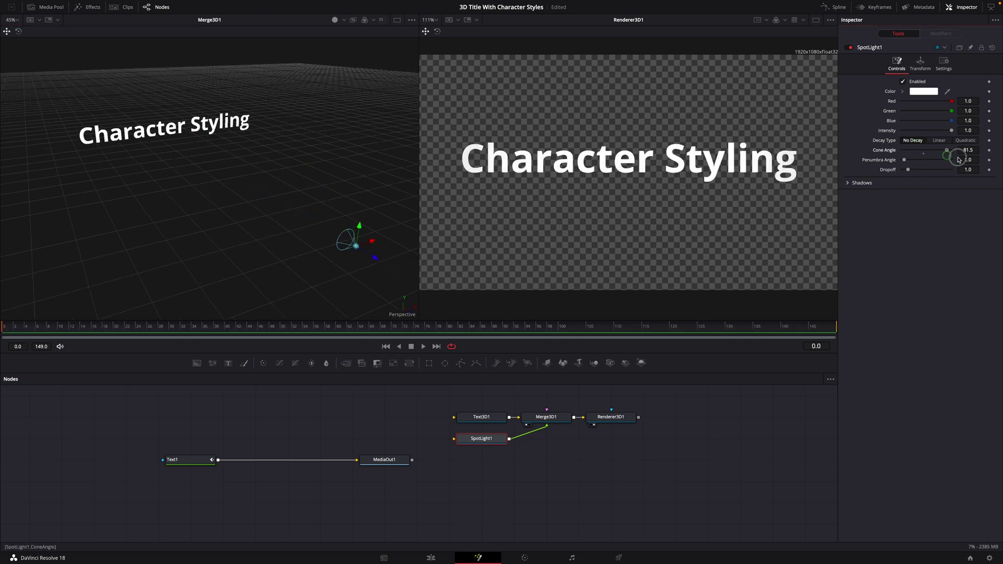
left_click(920, 64)
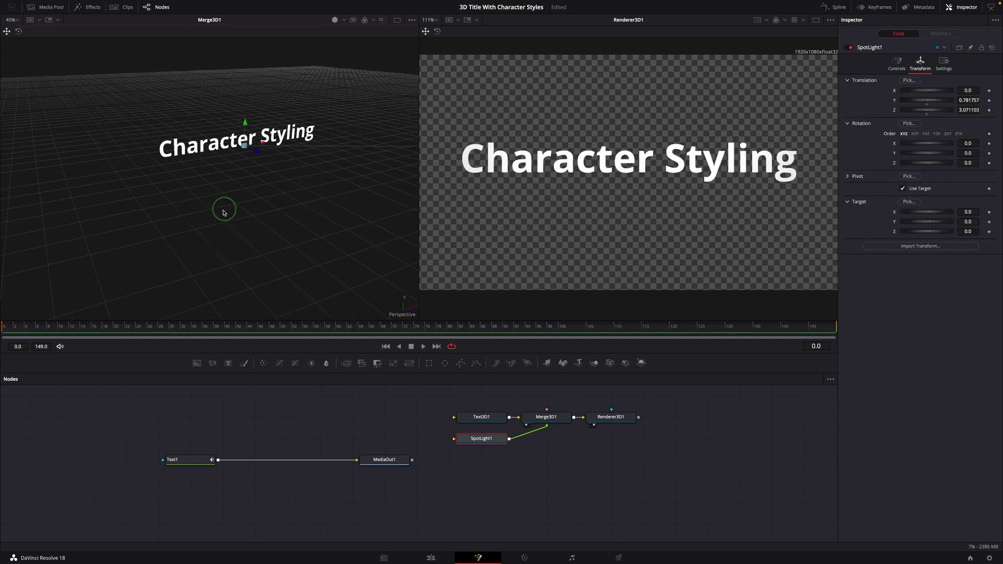
- Extrude the 3D text to a depth of 0.1102 with bevel depth 0.0236 and bevel width 0.011
left_click(481, 417)
left_click_drag(901, 346, 928, 345)
left_click_drag(901, 365, 907, 374)
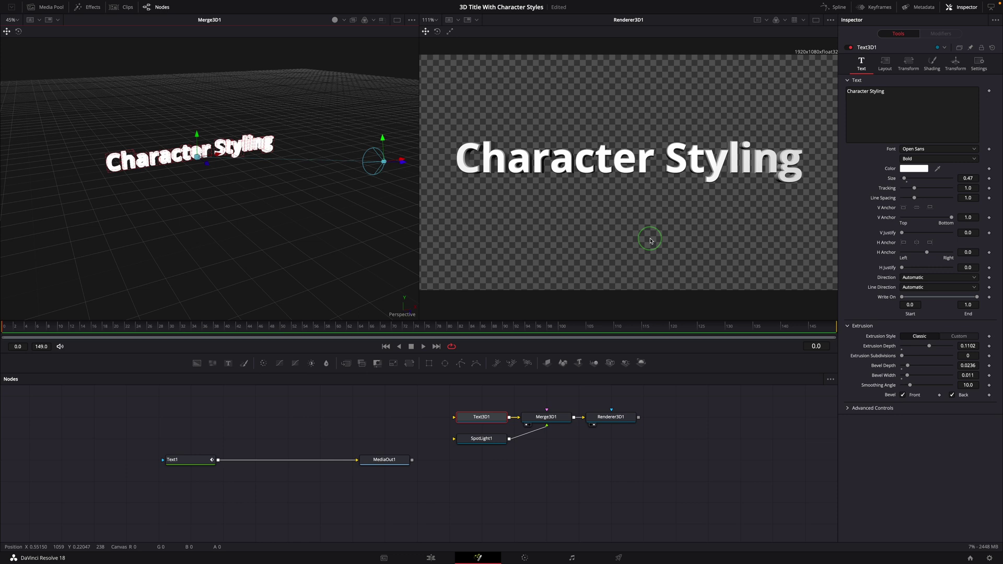
- Apply the Character Level Styling modifier to the Text3D1 text and open the modifier's settings
right_click(894, 112)
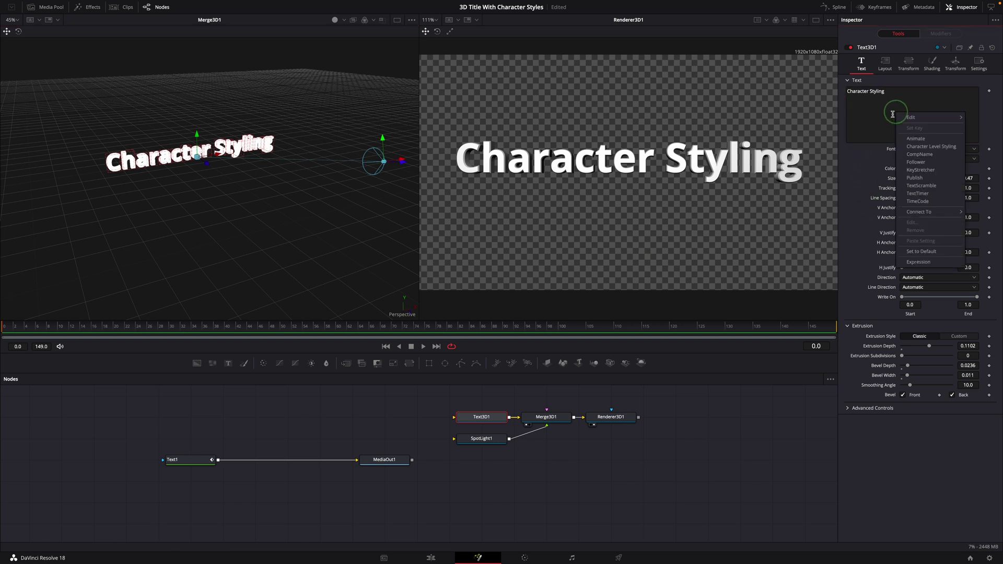
left_click(936, 147)
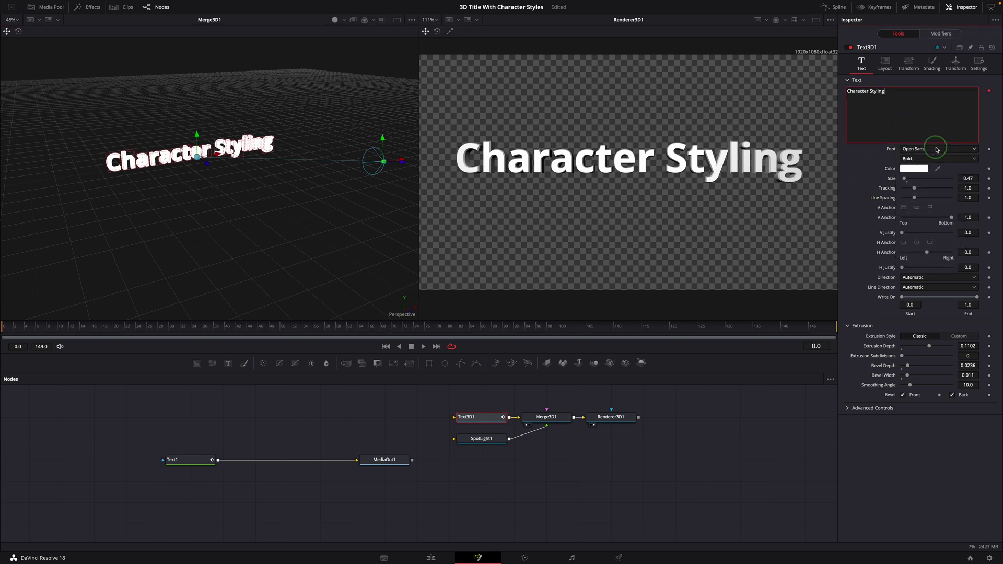
left_click(933, 35)
left_click(886, 109)
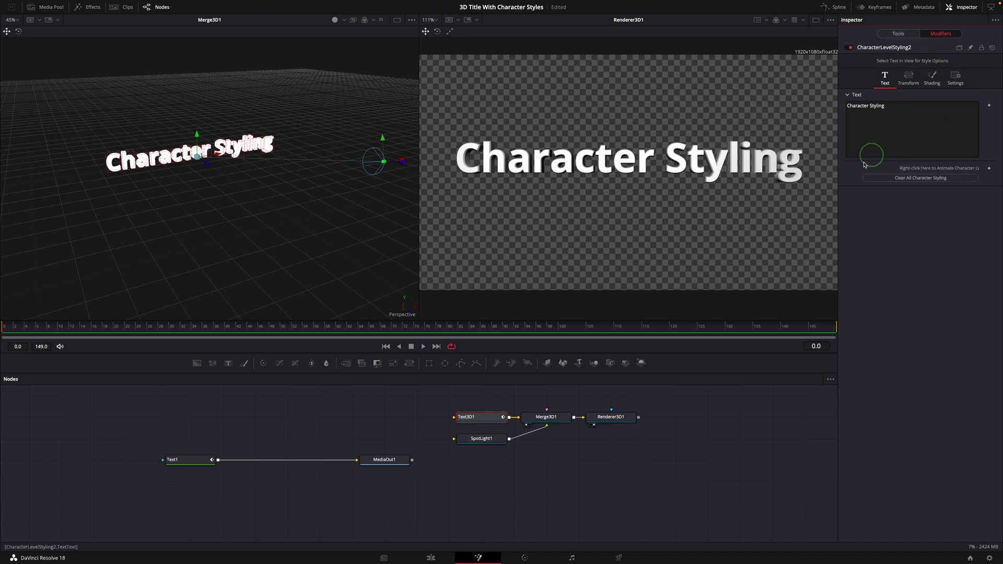
scroll(329, 226, "up", 3)
left_click_drag(329, 226, 295, 225)
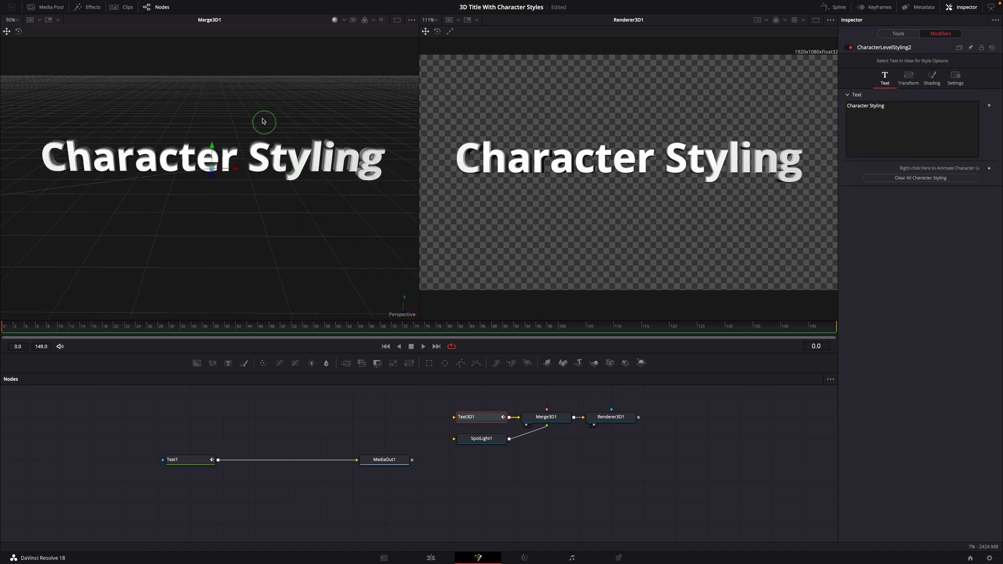
- Try to select the word "Styling" in the 3D view and check the modifier's Text, Transform and Shading options for it
left_click_drag(262, 121, 384, 189)
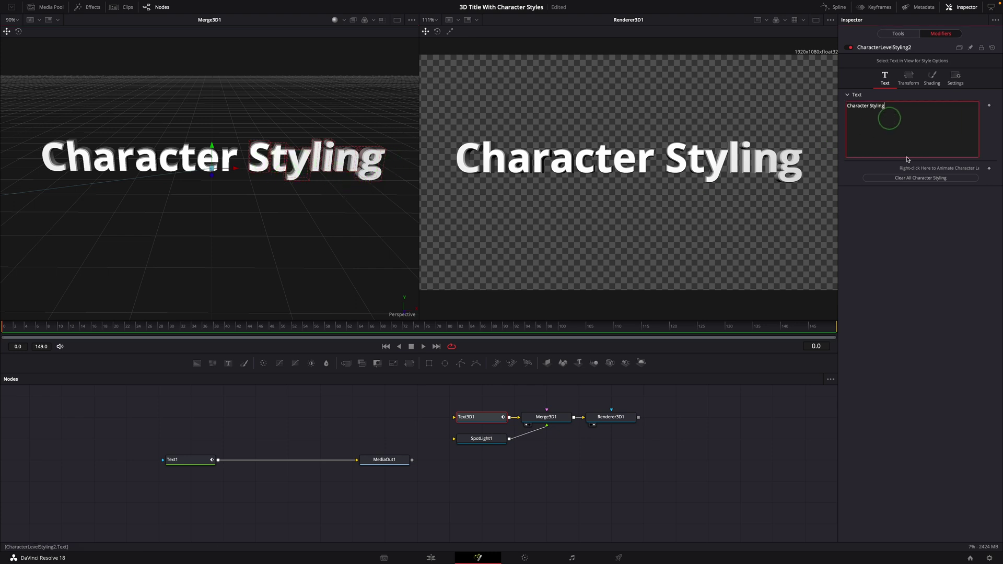
left_click(913, 84)
left_click(932, 85)
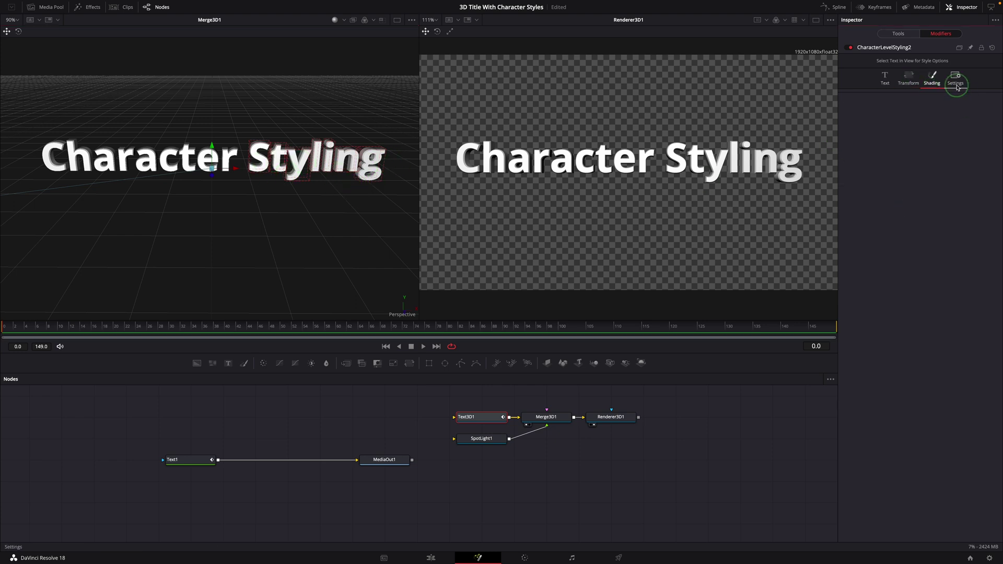
left_click(884, 78)
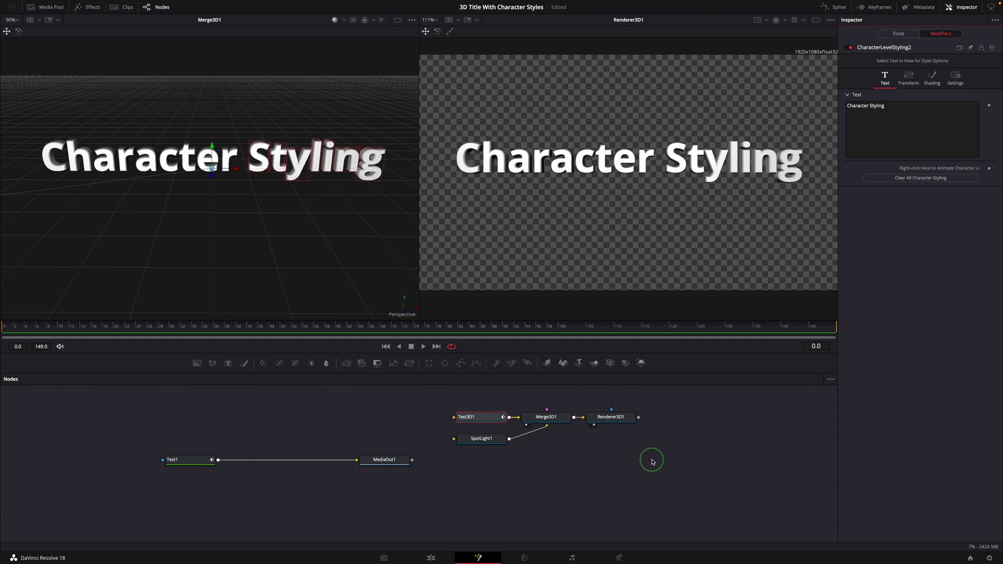
- Copy the Text1 node and paste its settings onto Text3D1
left_click(191, 461)
right_click(193, 461)
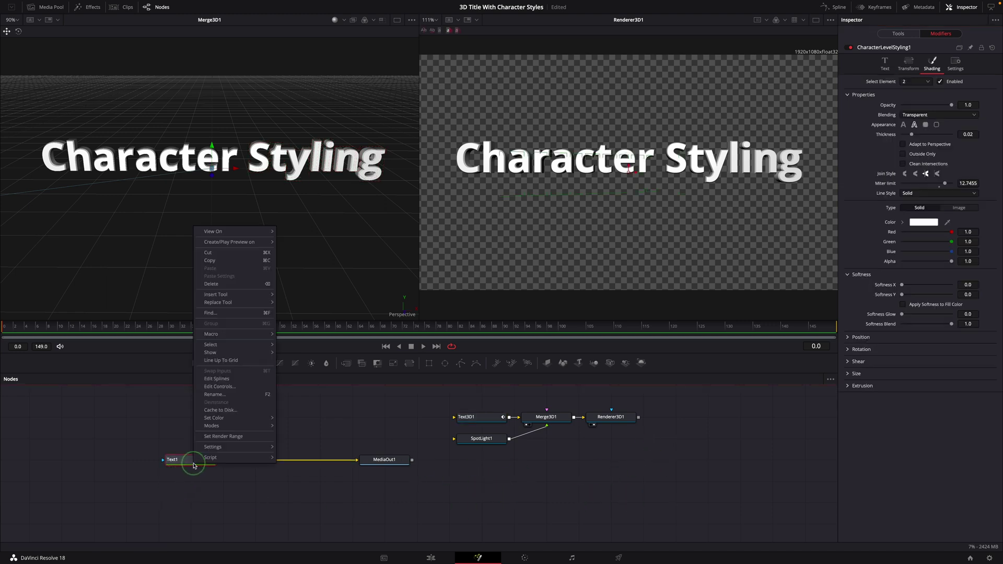
left_click(255, 260)
left_click(482, 418)
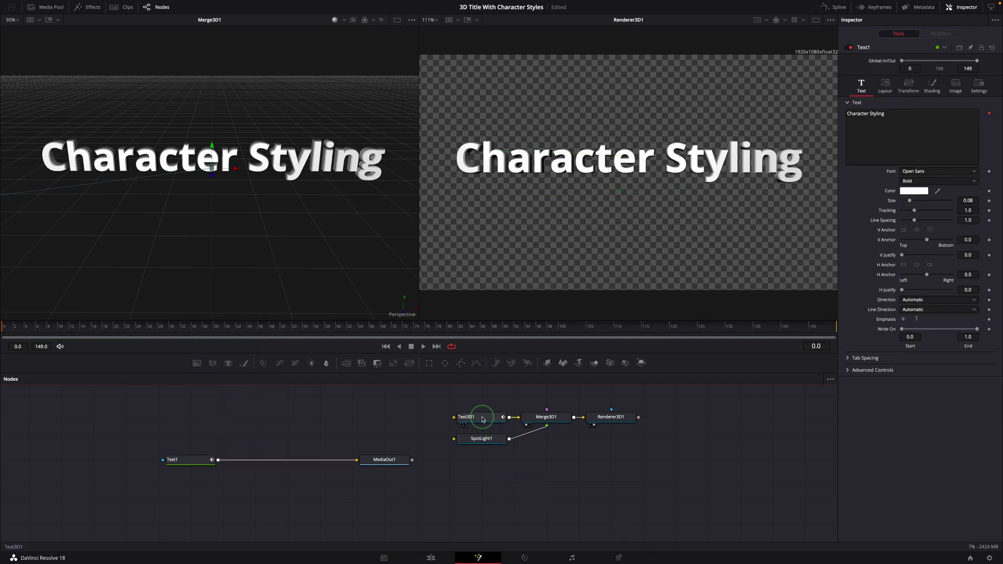
right_click(483, 419)
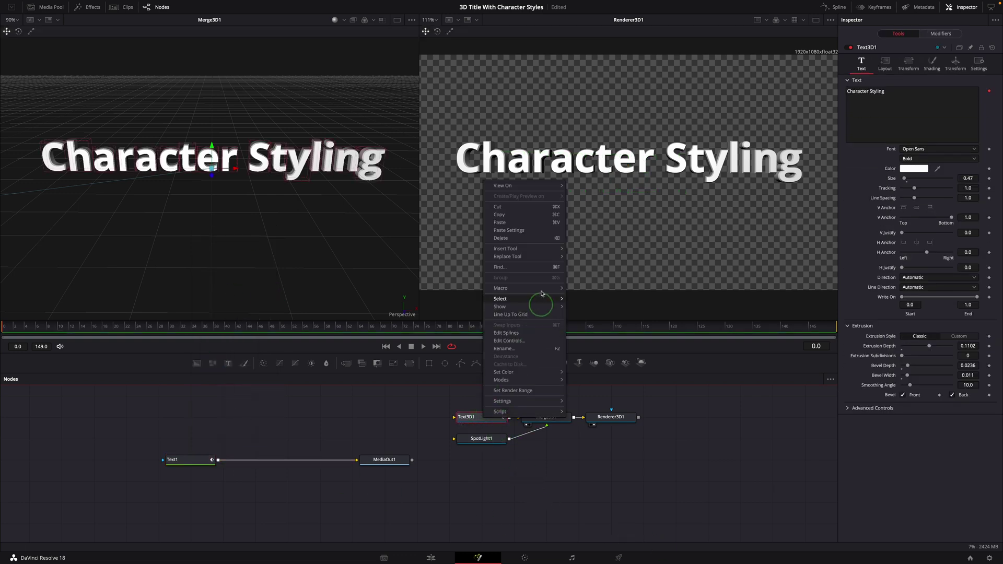
left_click(498, 232)
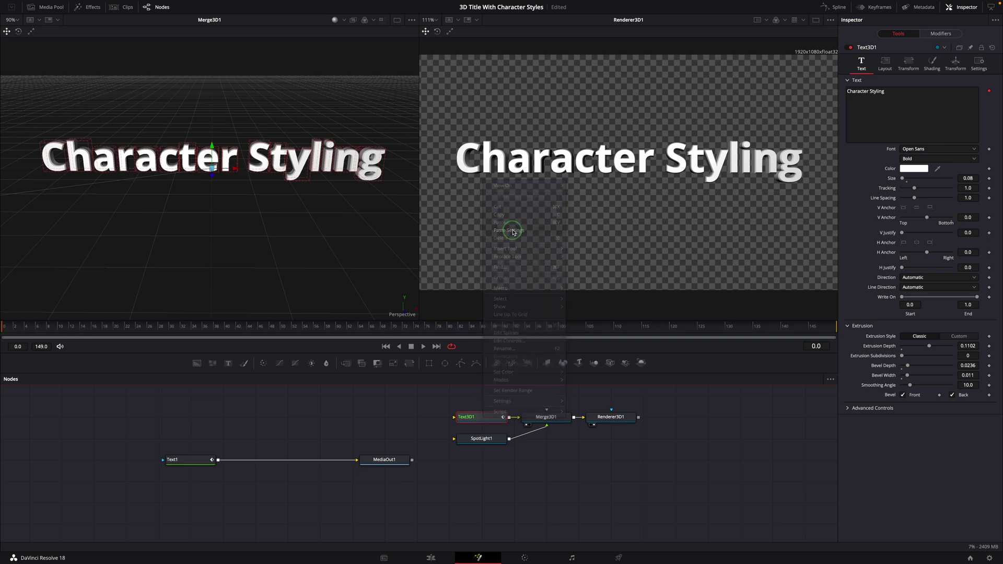
left_click(562, 237)
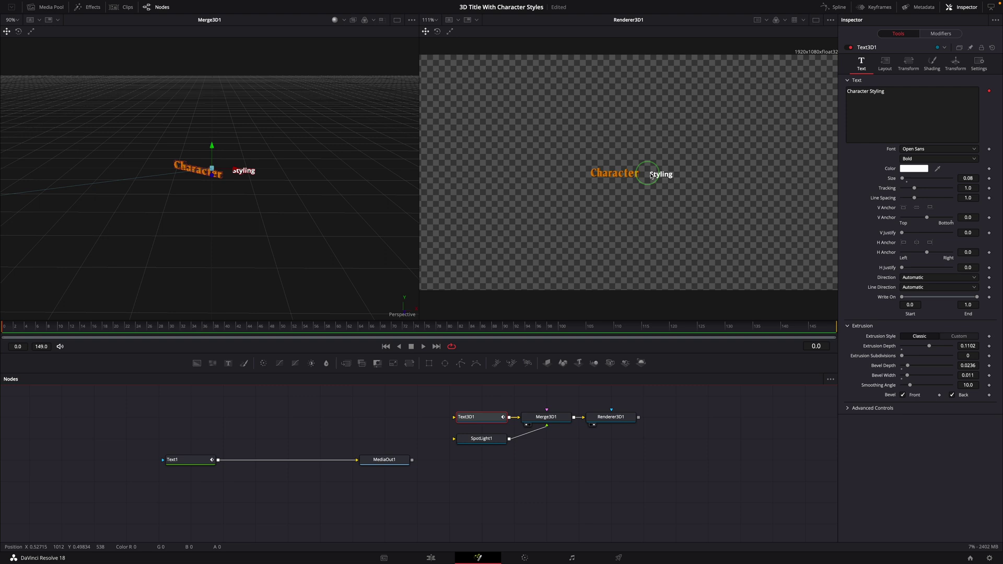
- Show Text1 in a viewer and set the size of the word "Styling" to 0.142 in its character styling modifier
left_click_drag(186, 460, 292, 257)
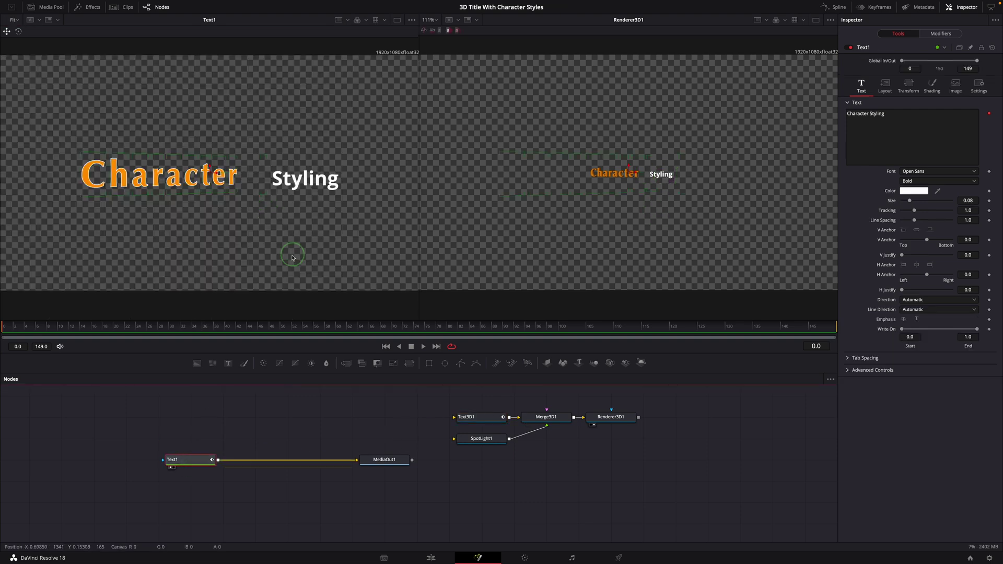
left_click_drag(278, 164, 332, 197)
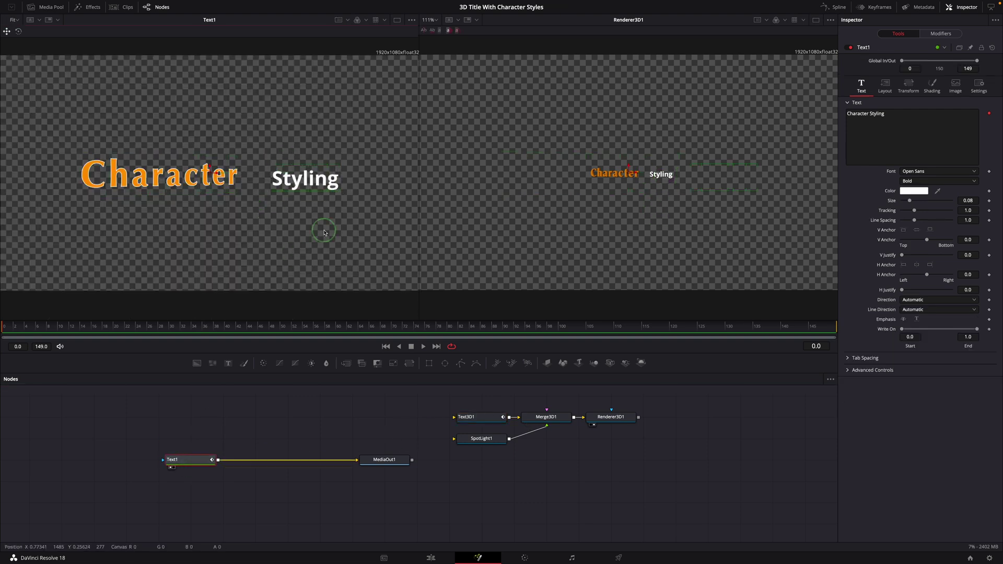
left_click(935, 33)
left_click(885, 63)
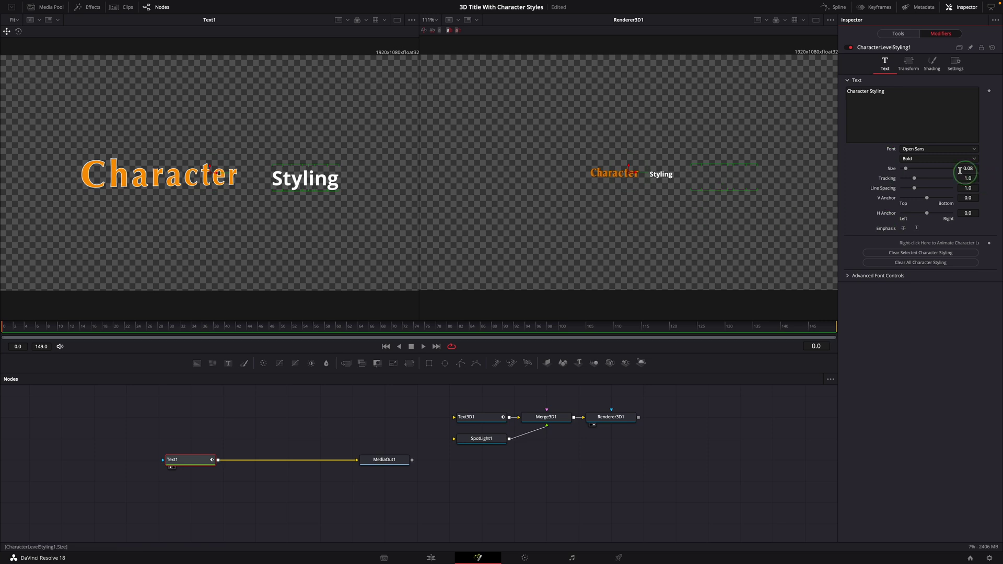
left_click_drag(906, 168, 908, 168)
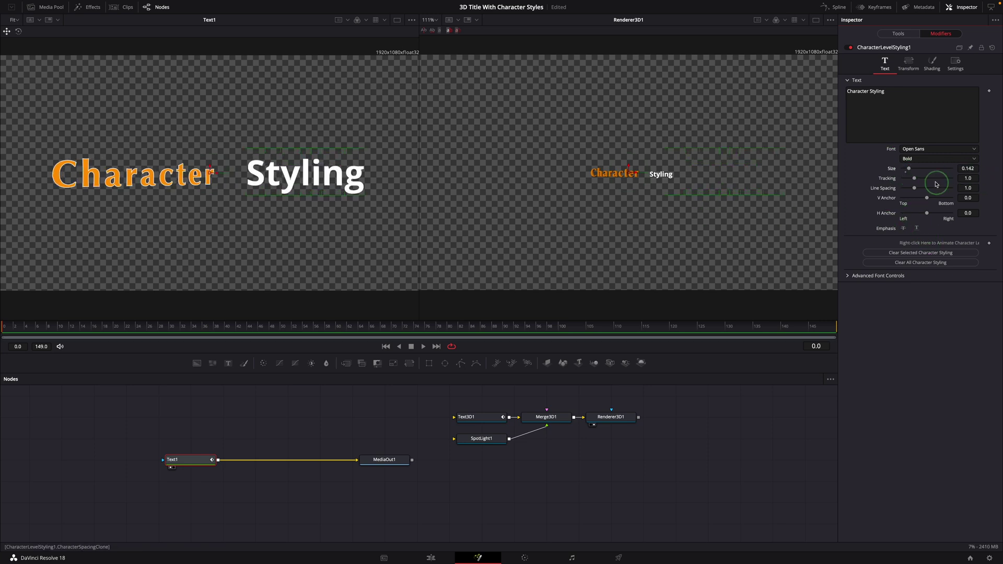
- Set the shading colour of the word "Styling" in Text1 to Turquoise
left_click(932, 64)
left_click(923, 154)
left_click(599, 261)
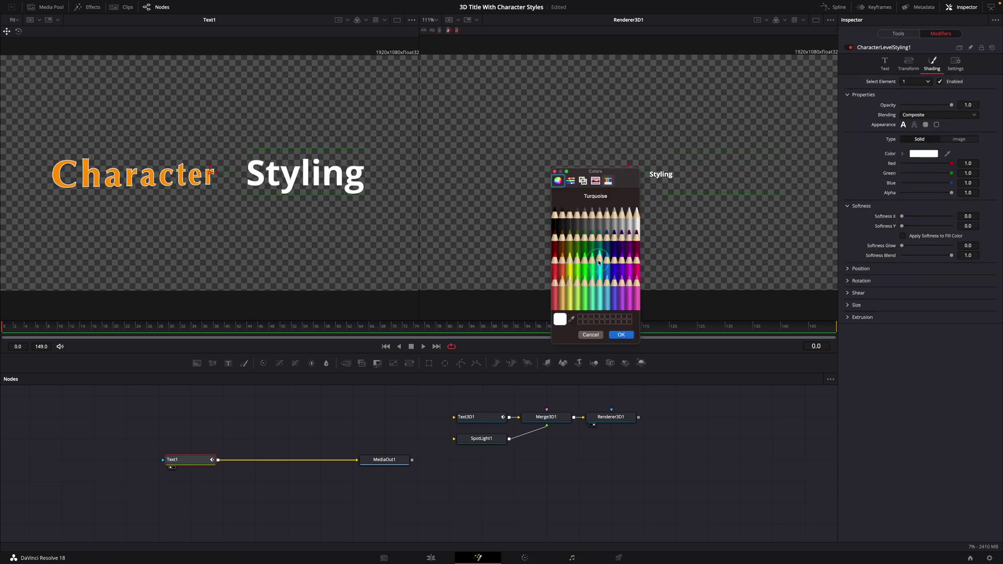
left_click(599, 262)
left_click(631, 334)
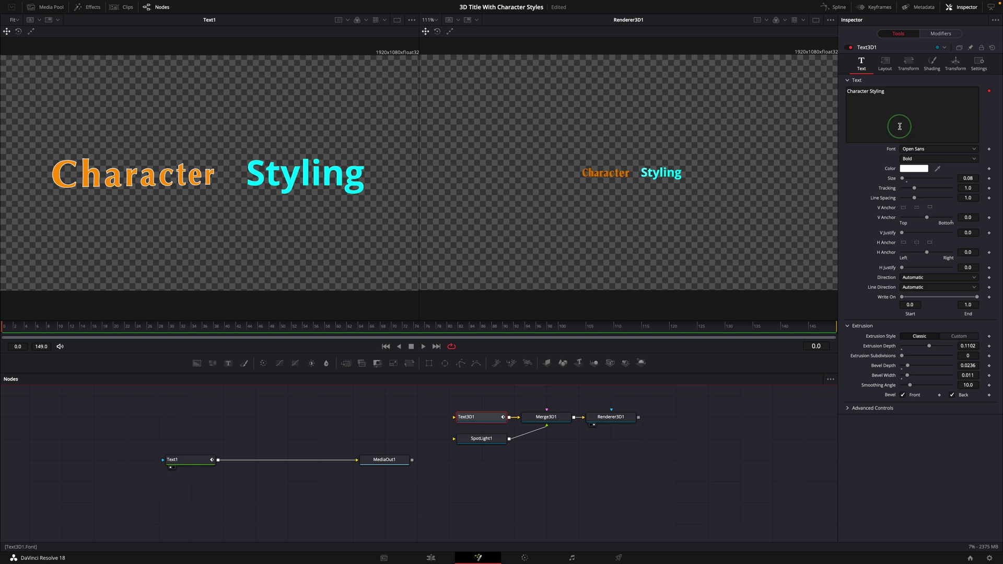
- Reset Text3D1 to its defaults and connect its text to the Styled Text output of CharacterLevelStyling1
left_click(991, 48)
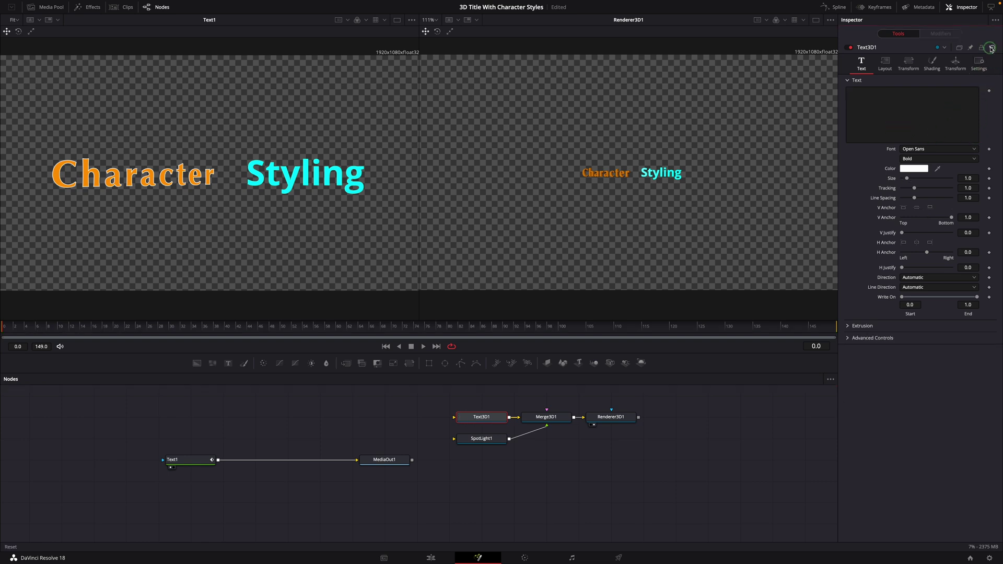
left_click(868, 99)
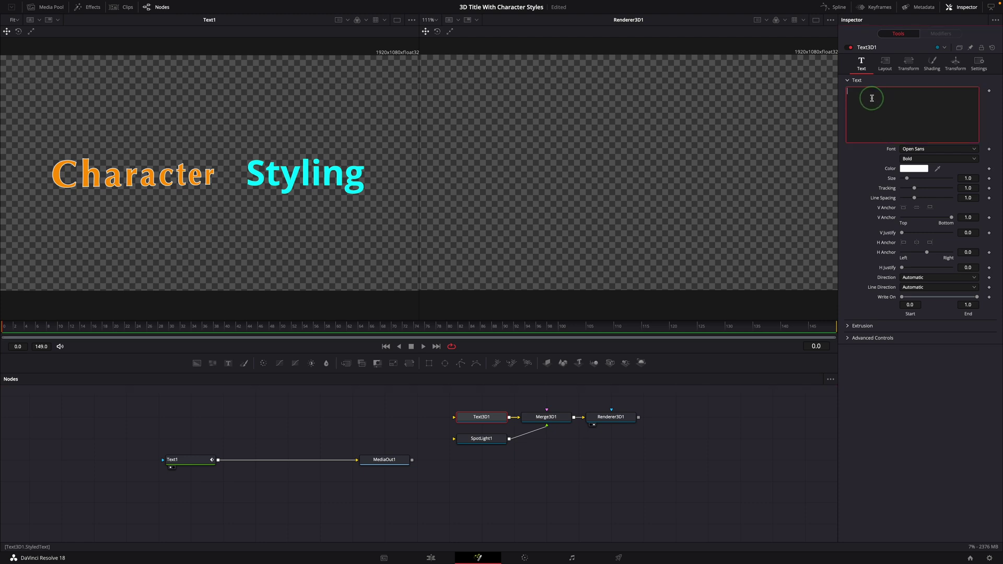
right_click(871, 98)
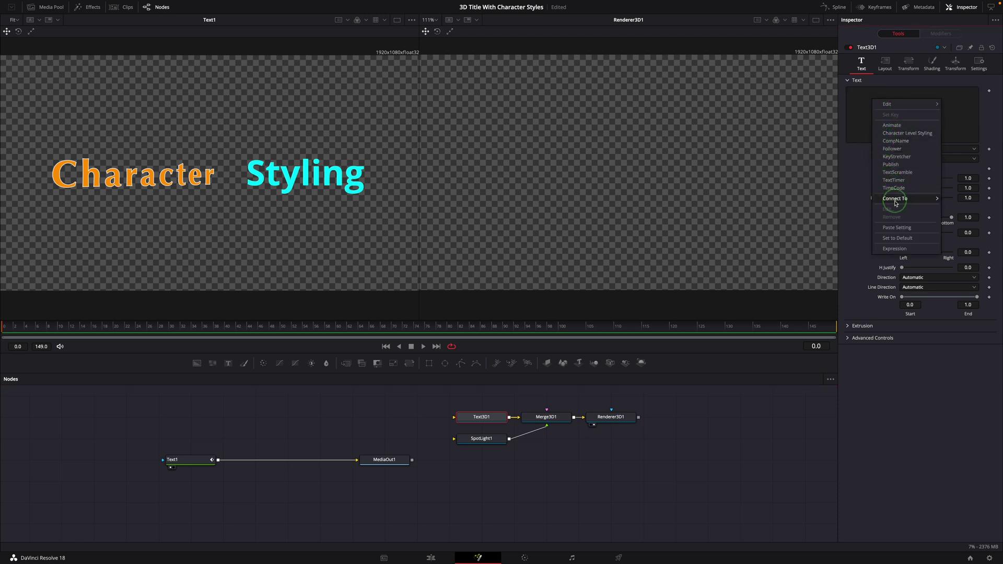
mouse_move(891, 204)
mouse_move(858, 202)
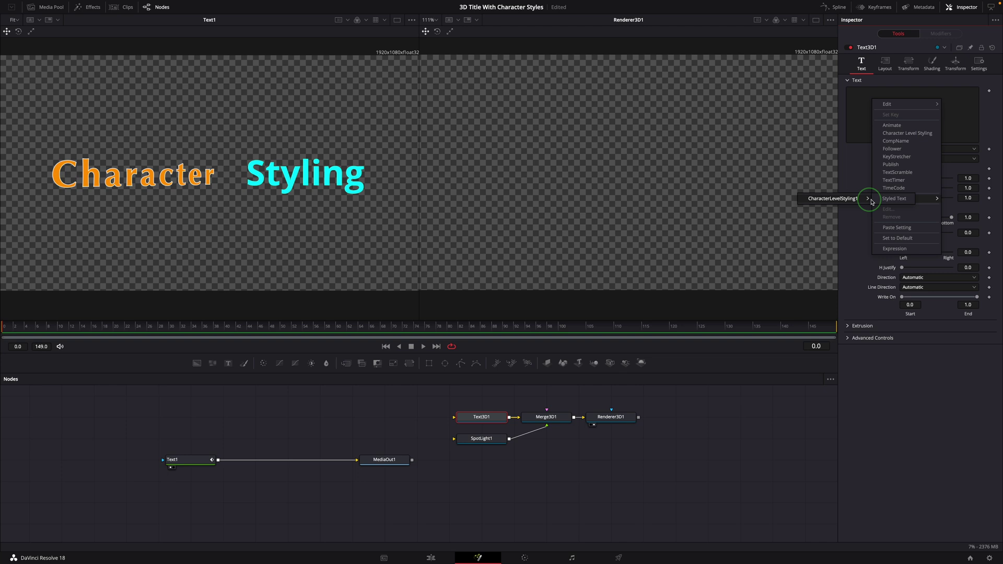
left_click(893, 199)
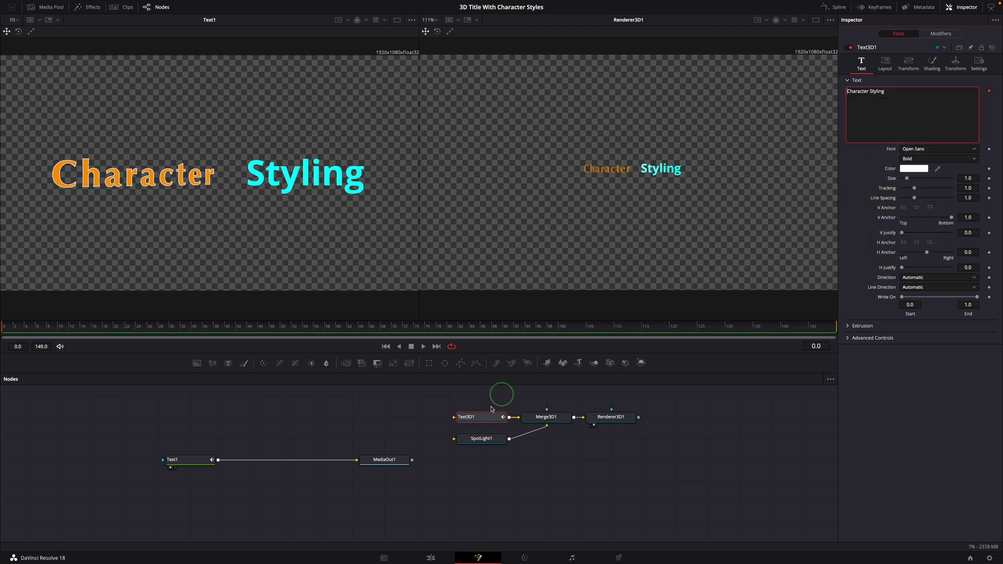
- Change the colour of the word "Styling" in Text1 to Maraschino and increase the word's size
left_click(197, 460)
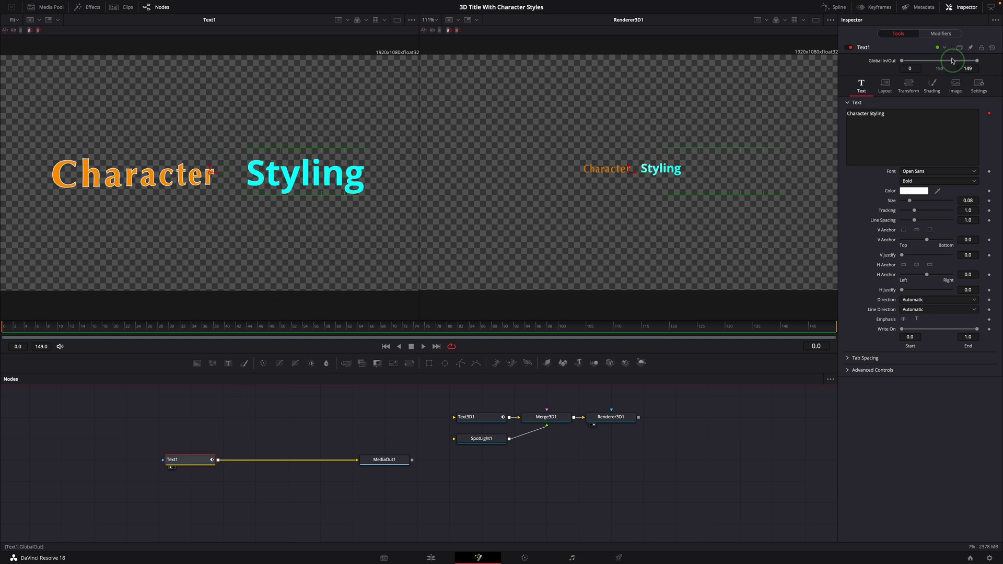
left_click(940, 33)
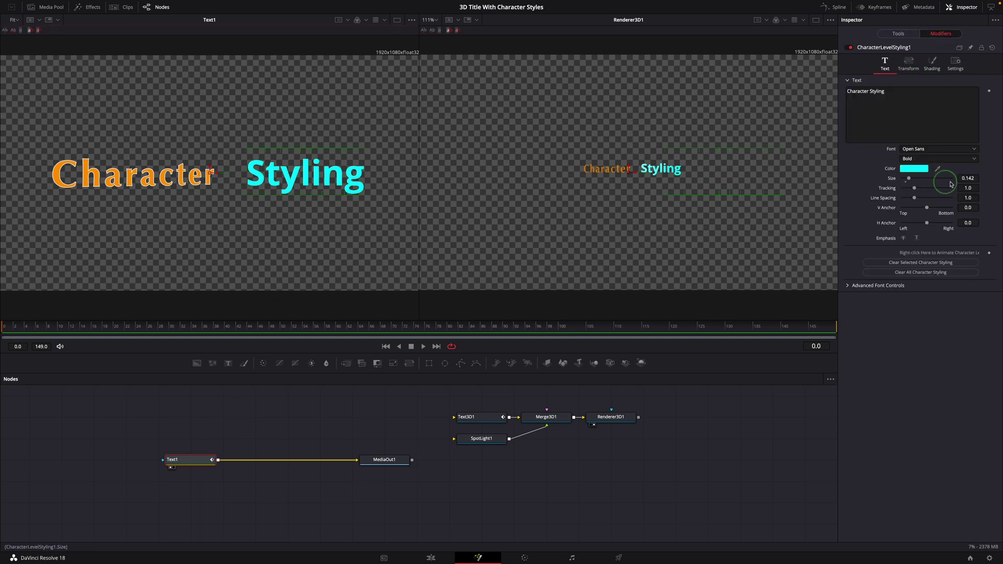
left_click(911, 169)
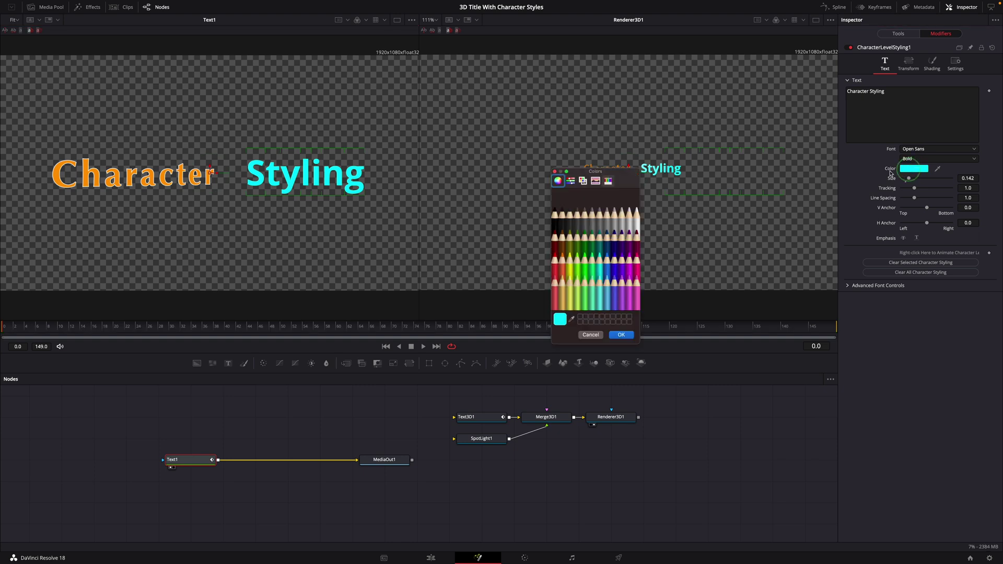
left_click(557, 274)
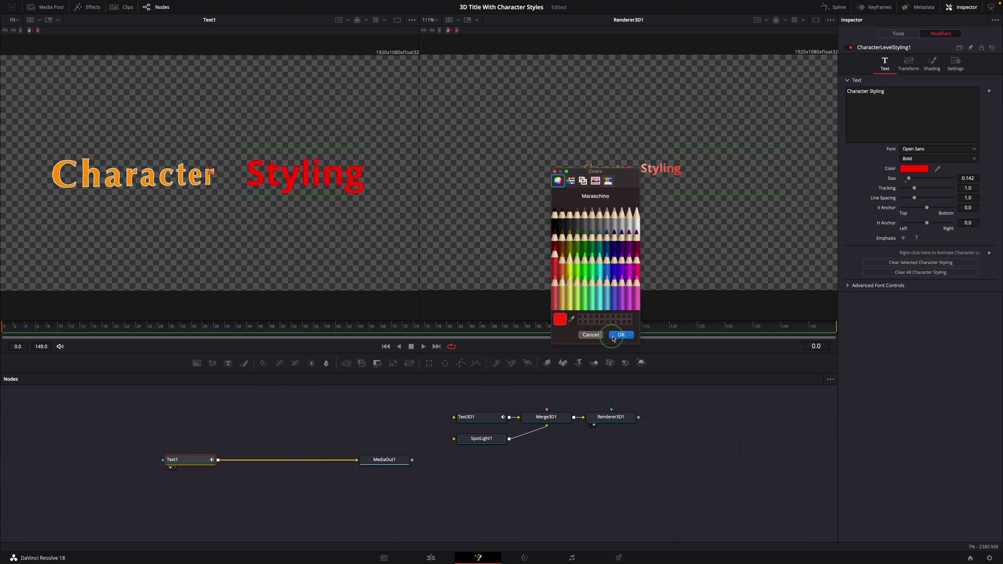
left_click(620, 335)
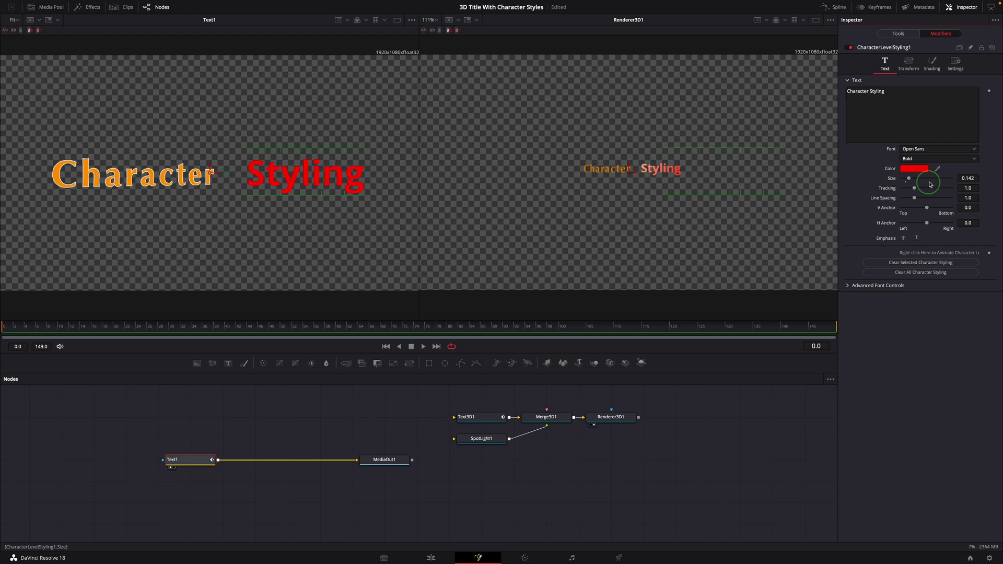
left_click_drag(909, 183, 920, 186)
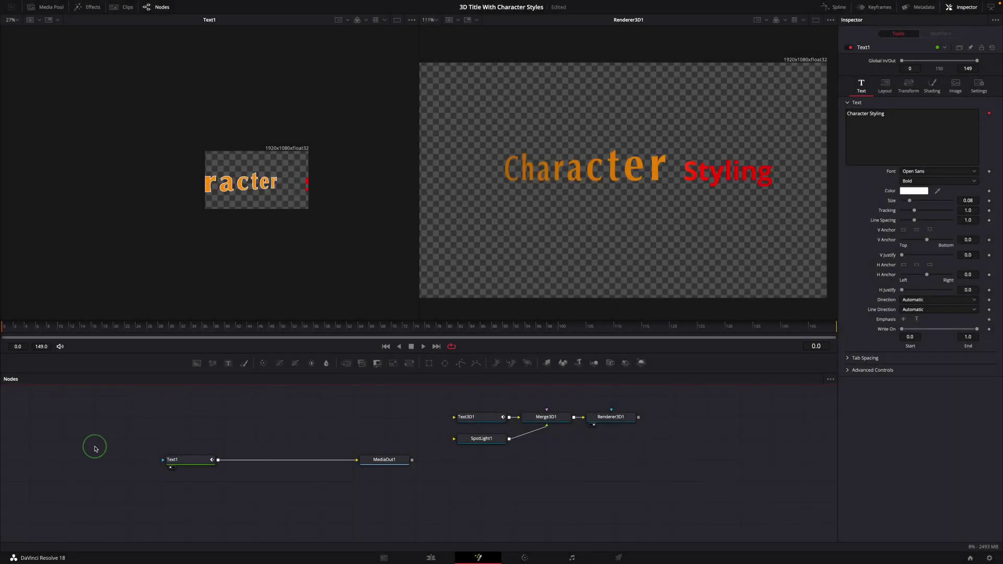
left_click(183, 463)
left_click(617, 478)
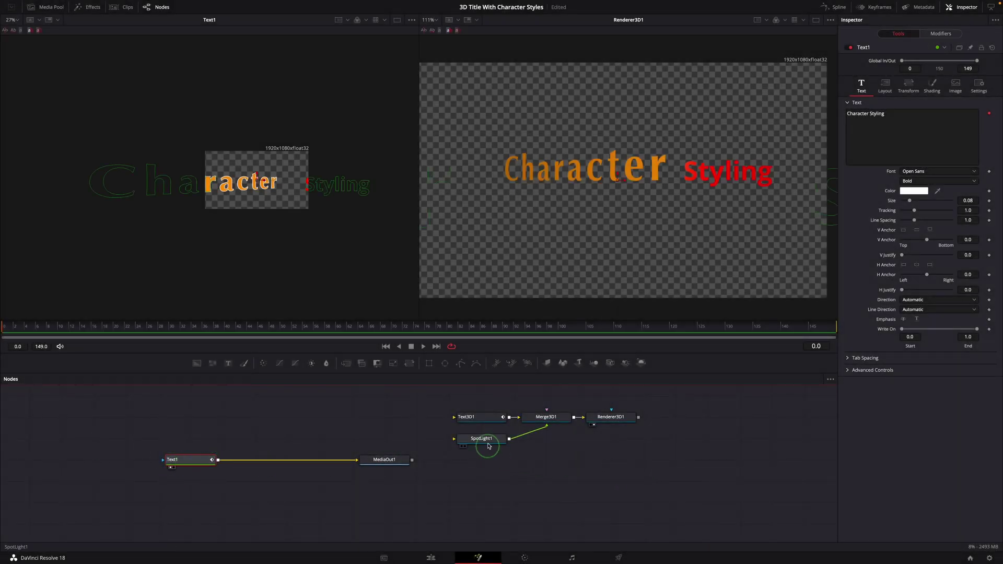
left_click(474, 422)
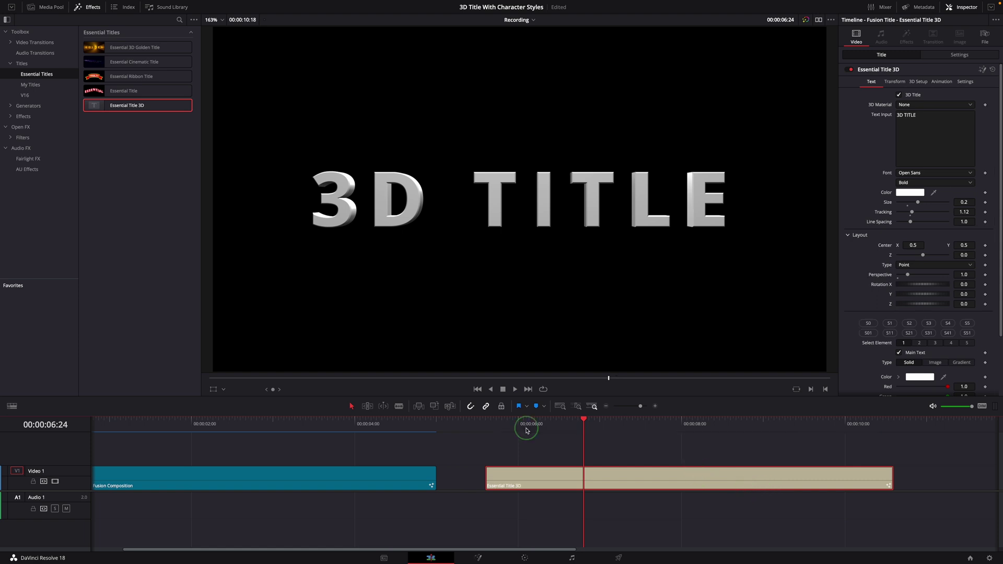
- Move the timeline to 00:00:07:11 in the Essential Title 3D clip and open the clip in the Fusion page
left_click(527, 429)
left_click_drag(483, 427, 631, 441)
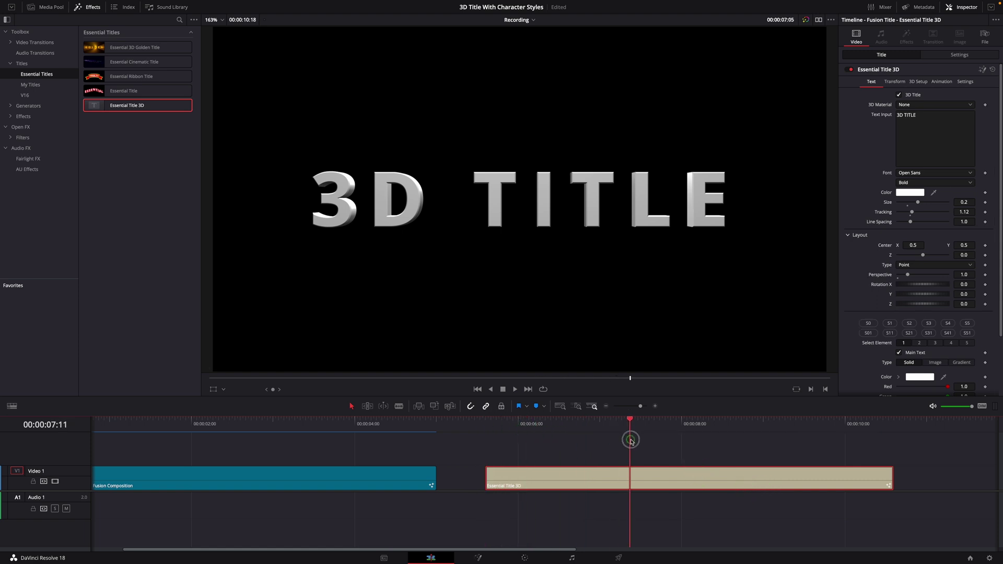
right_click(668, 482)
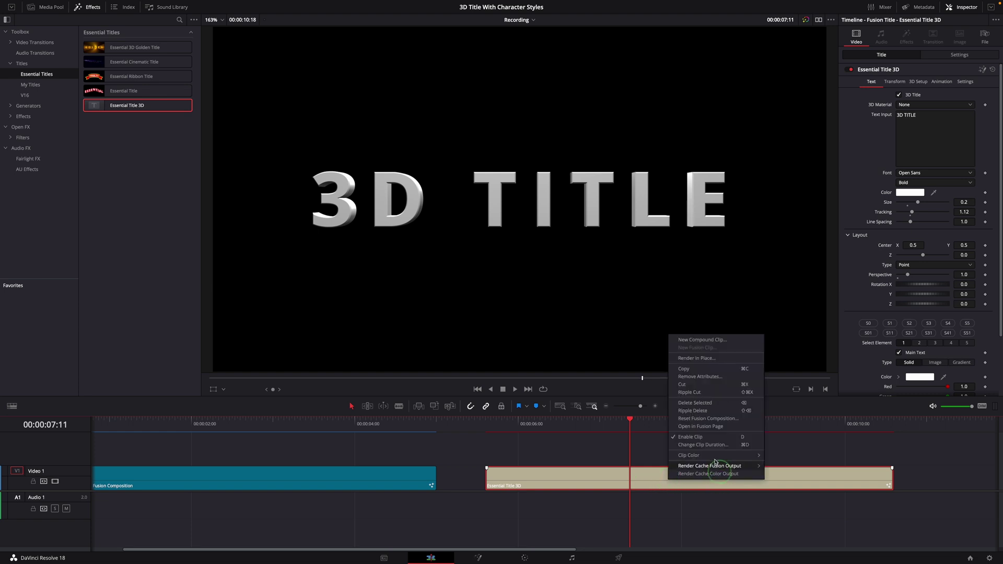
left_click(705, 427)
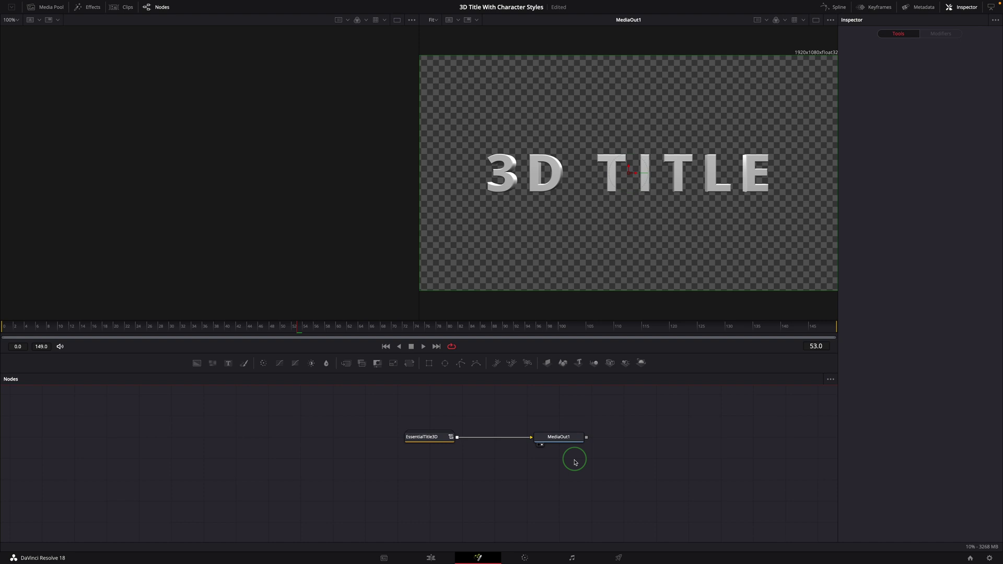
- Expand the EssentialTitle3D group in the node graph and move MediaOut1 clear of the expanded group
double_click(424, 437)
left_click_drag(453, 422, 386, 422)
left_click_drag(571, 438, 671, 440)
left_click_drag(448, 425, 516, 389)
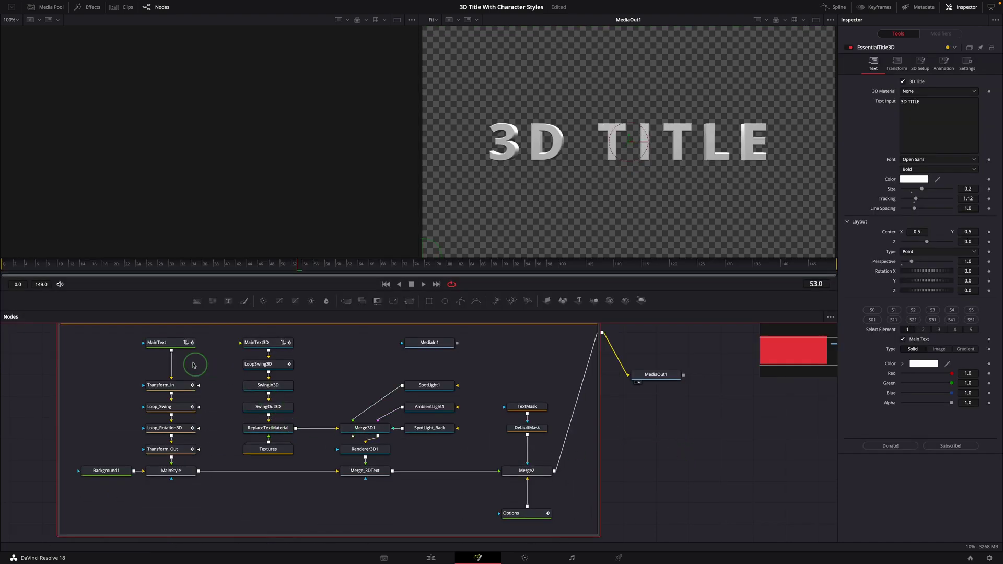
- Select the characters "3D" in MainText's character styling and change their colour to red
left_click(163, 343)
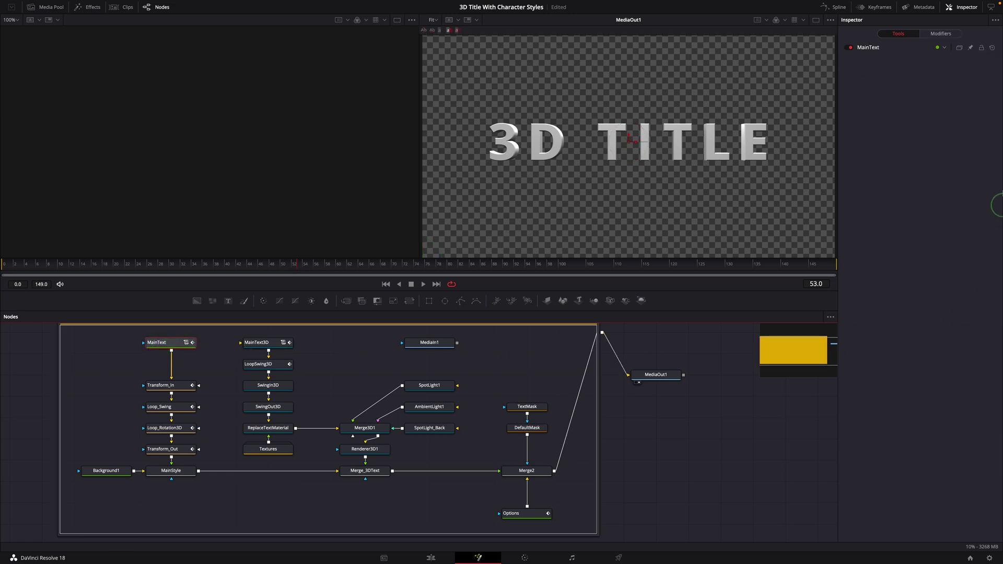
left_click(940, 34)
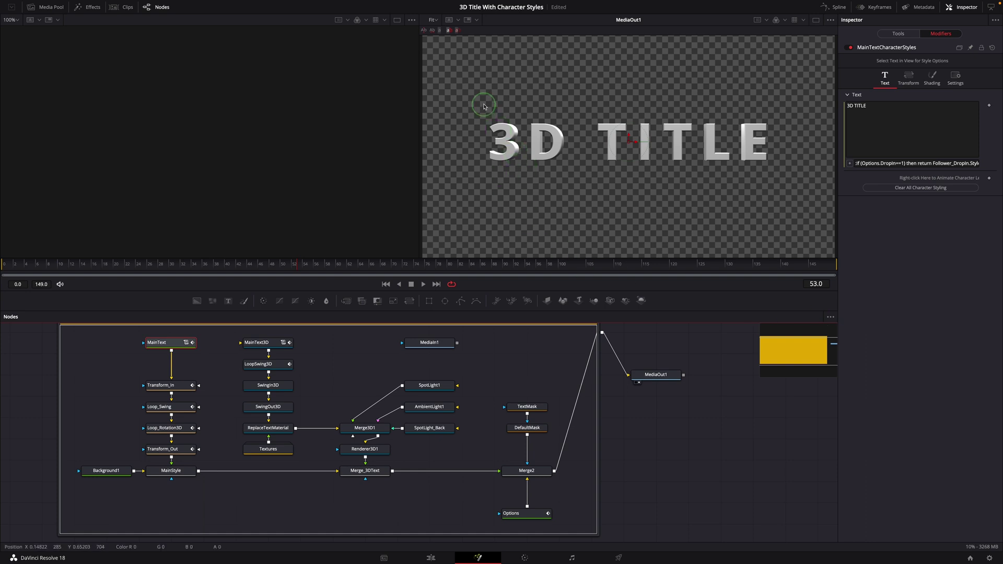
left_click_drag(484, 106, 564, 210)
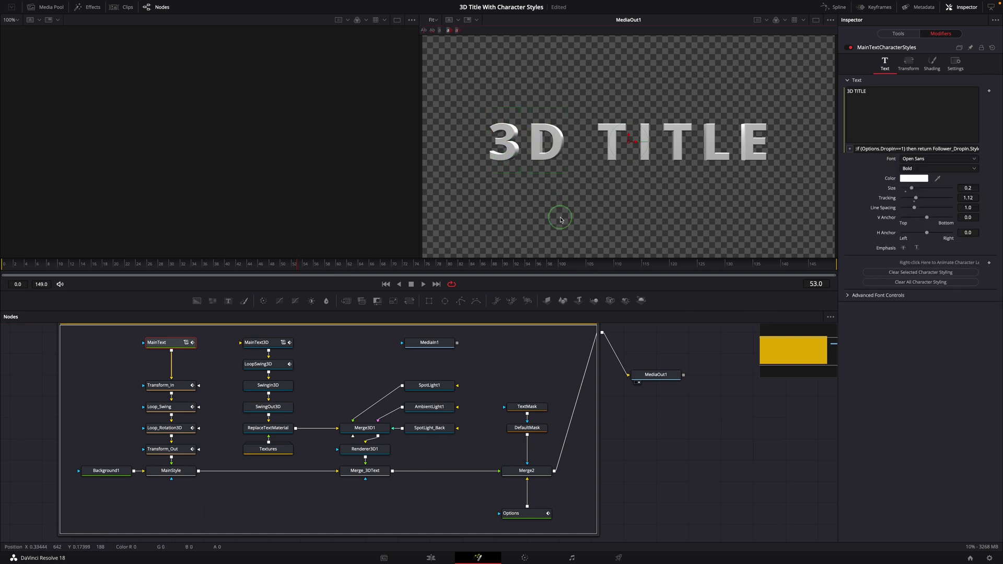
left_click(916, 180)
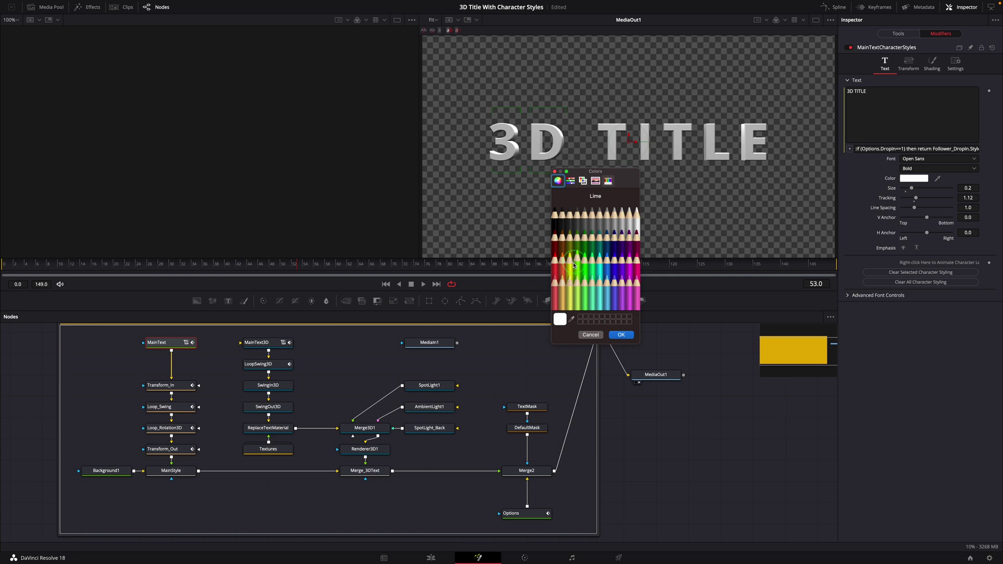
left_click(555, 267)
left_click(621, 335)
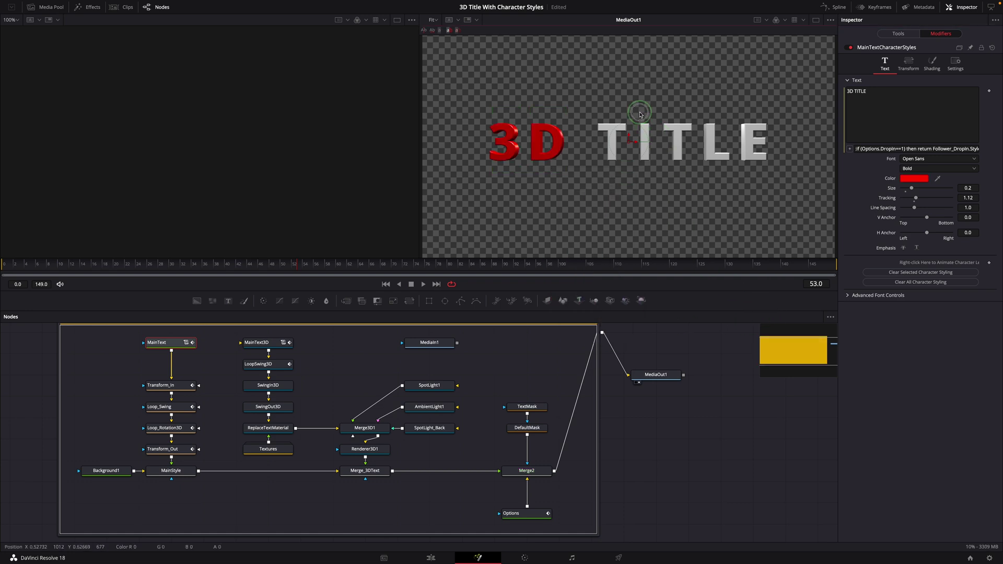
- Select the letters "IT" in the title, colour them orange and set their size to 0.346
left_click_drag(640, 113, 694, 184)
left_click(914, 179)
left_click(561, 255)
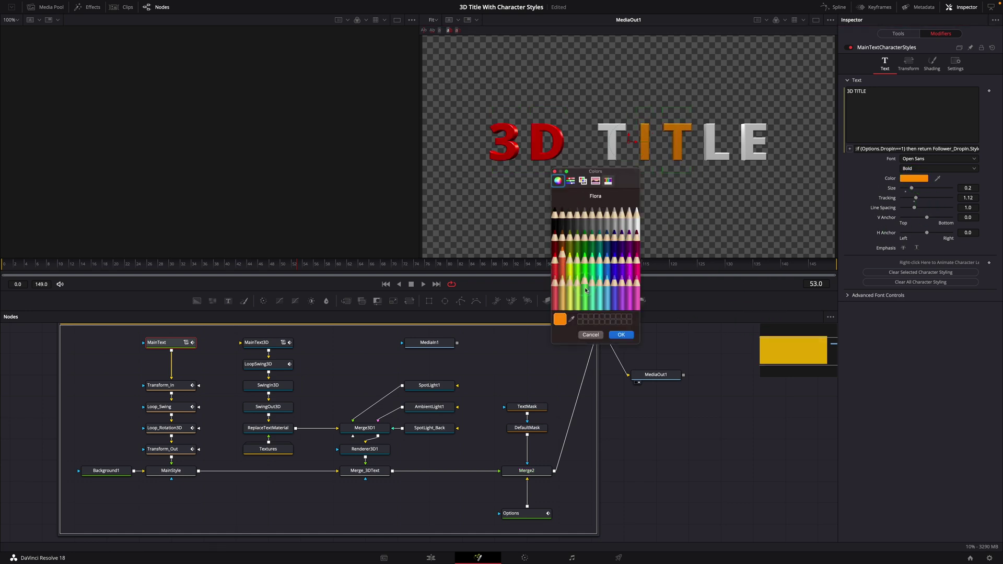
left_click(620, 335)
left_click_drag(911, 188, 921, 192)
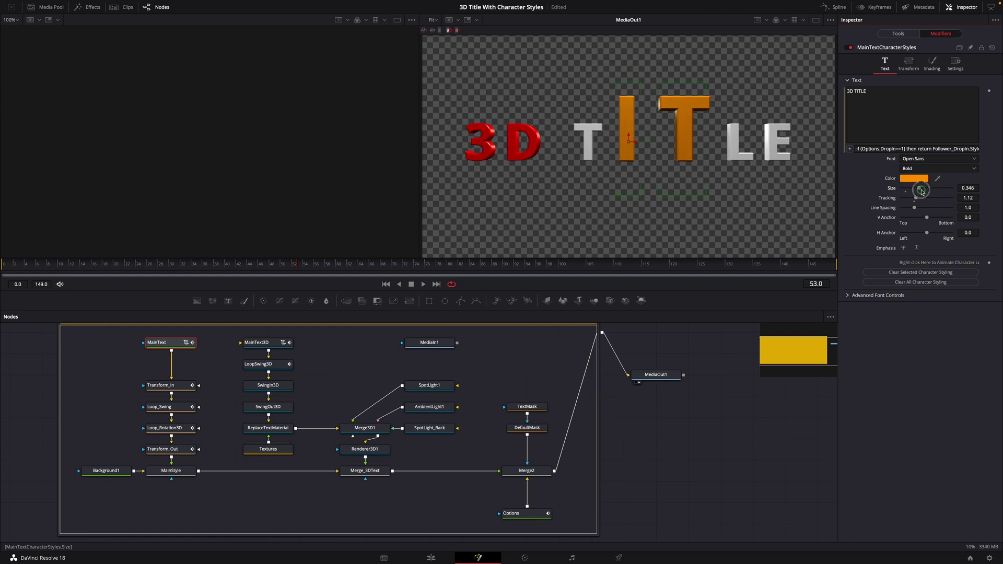
- Set the Y rotation of the orange "IT" letters to 47 and show MainText in the empty viewer
left_click(170, 346)
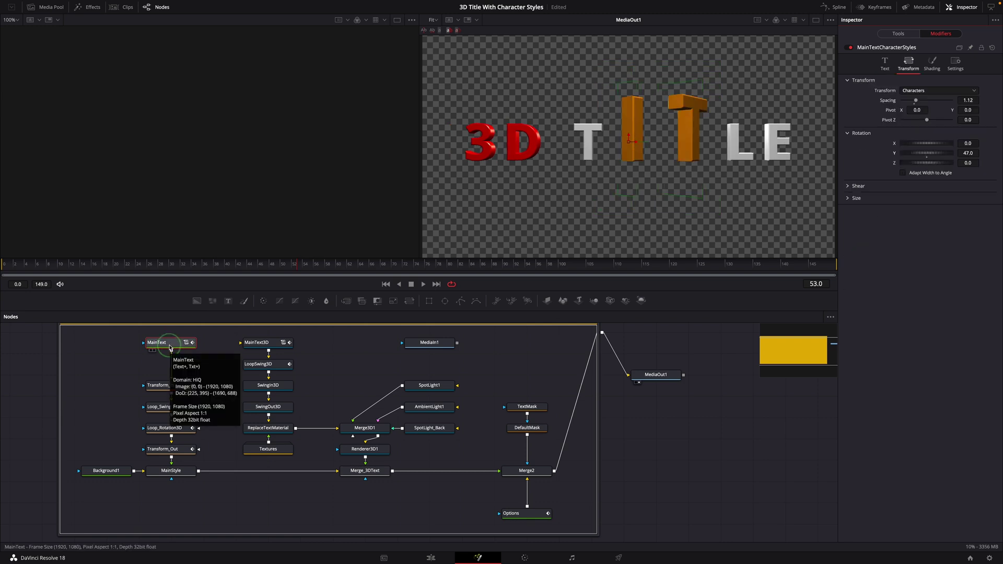
left_click(318, 348)
left_click_drag(157, 343, 175, 210)
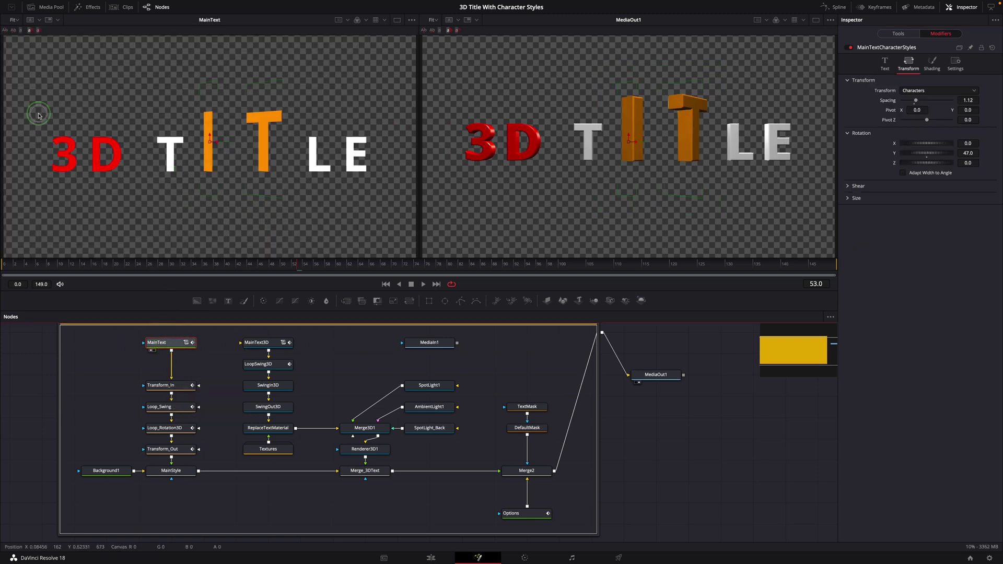
- Select "3D" in the MainText view and set its character spacing to 1.071, size X to 1.22 and size Y to 1.457
left_click_drag(38, 116, 124, 195)
left_click(930, 147)
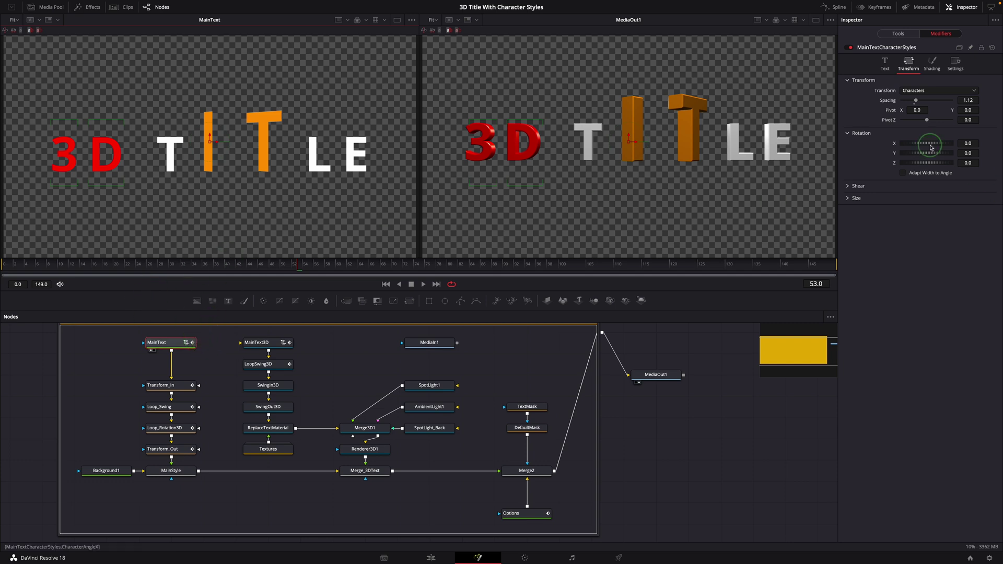
left_click_drag(915, 104, 915, 108)
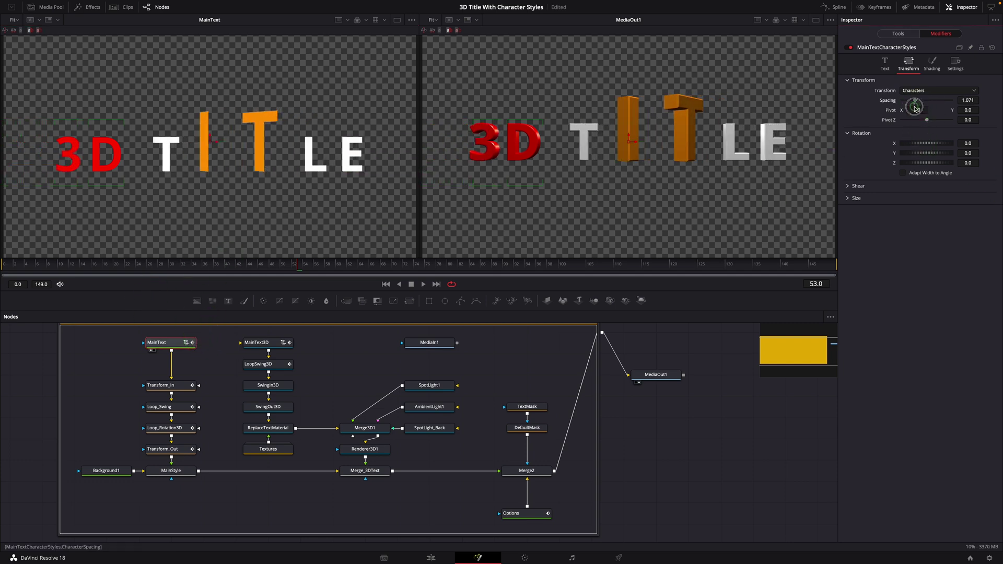
left_click(846, 199)
left_click_drag(913, 222, 915, 212)
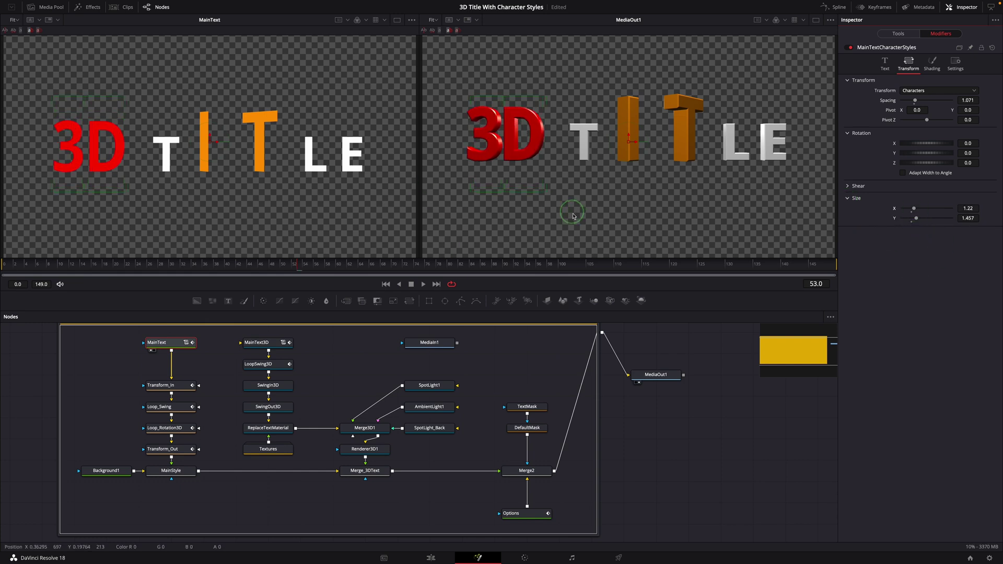
- Enable the Character Wave loop animation on the EssentialTitle3D group and play the title on the Edit page
scroll(686, 344, "up", 1)
left_click(497, 334)
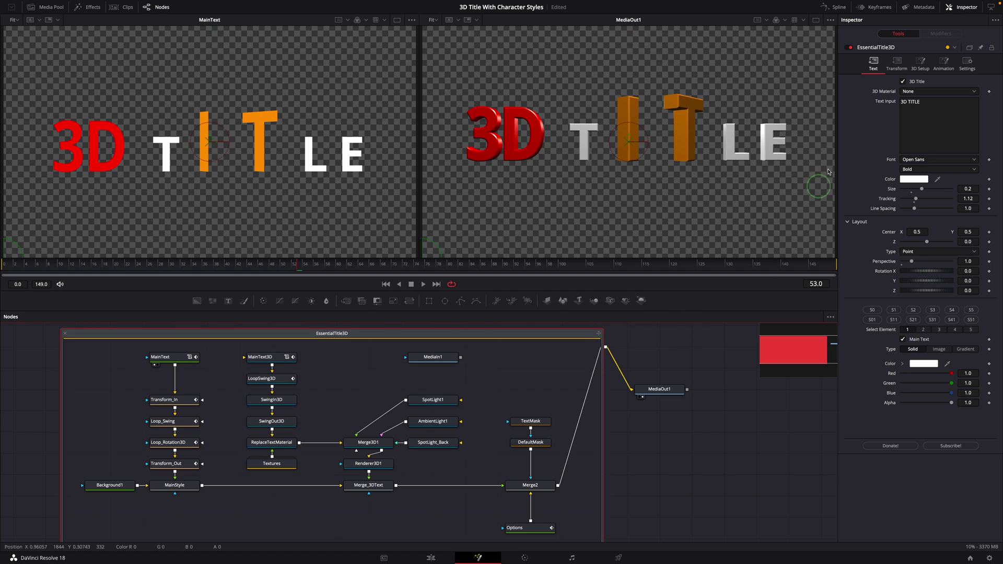
left_click(943, 63)
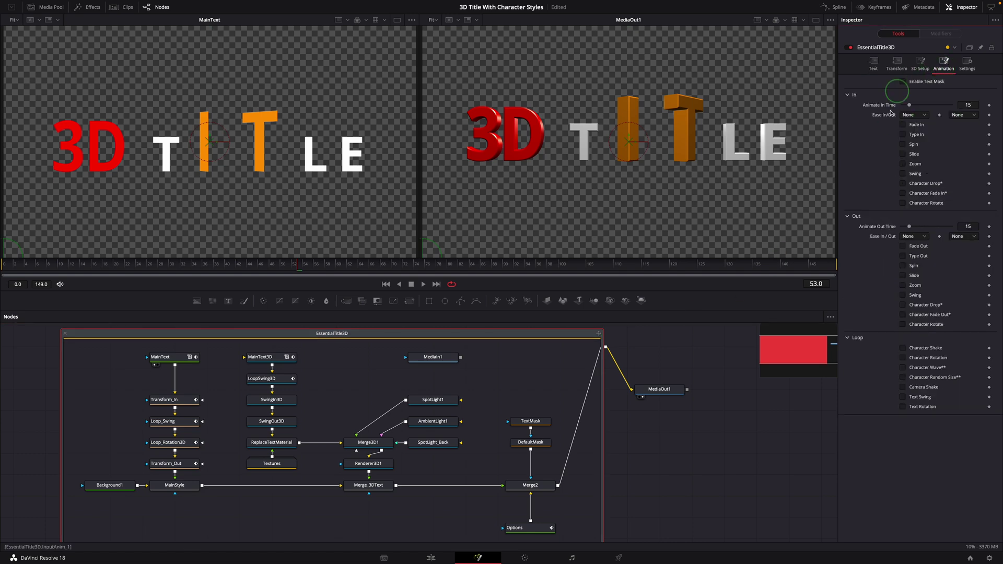
left_click(903, 367)
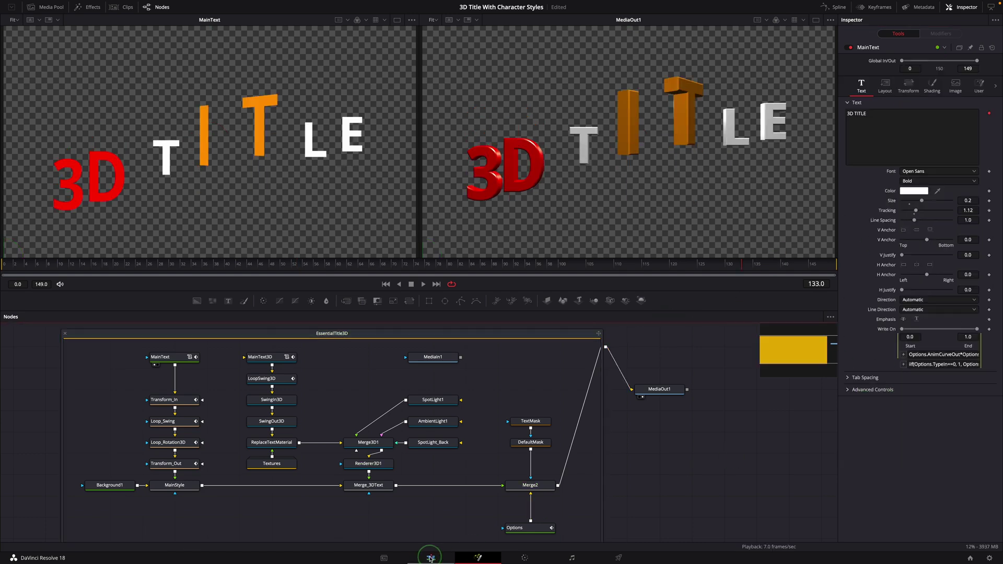
left_click(430, 557)
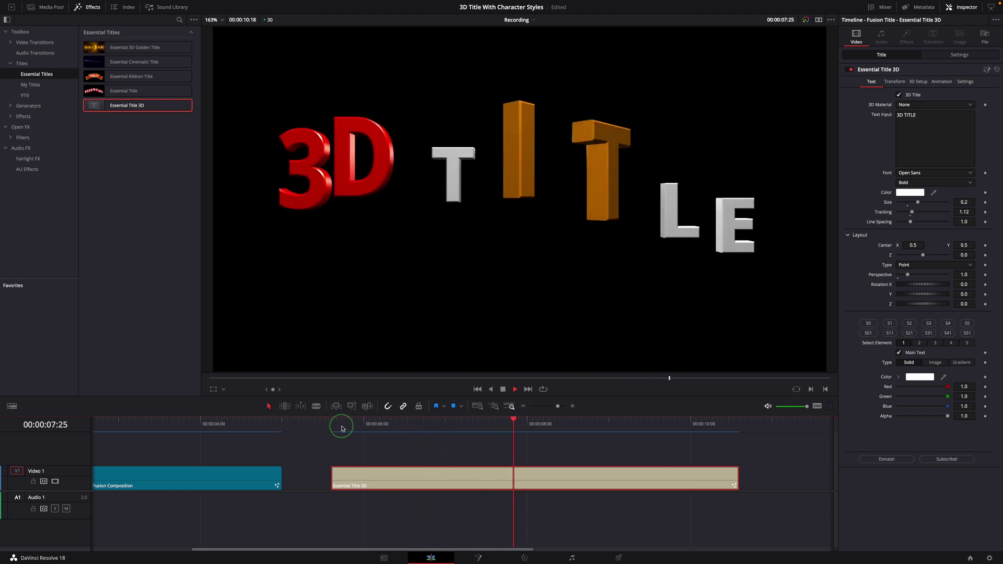
key("space")
- Tilt the Essential Title 3D text with its Transform rotation settings and play the timeline from just before the clip
left_click(894, 81)
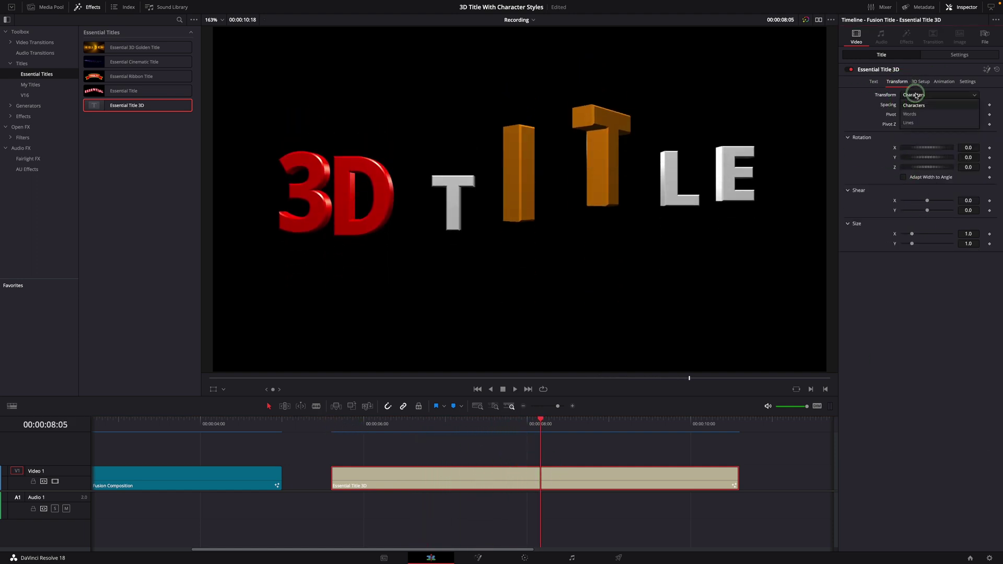
mouse_move(912, 158)
left_mouse_down()
mouse_move(910, 174)
mouse_move(909, 148)
left_mouse_up()
left_click_drag(913, 167, 926, 148)
left_click(317, 420)
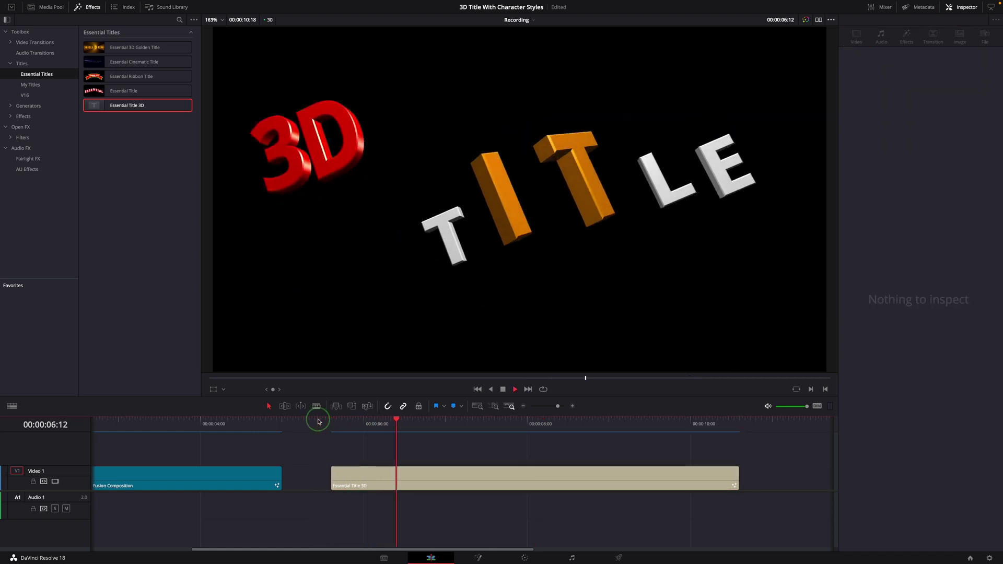